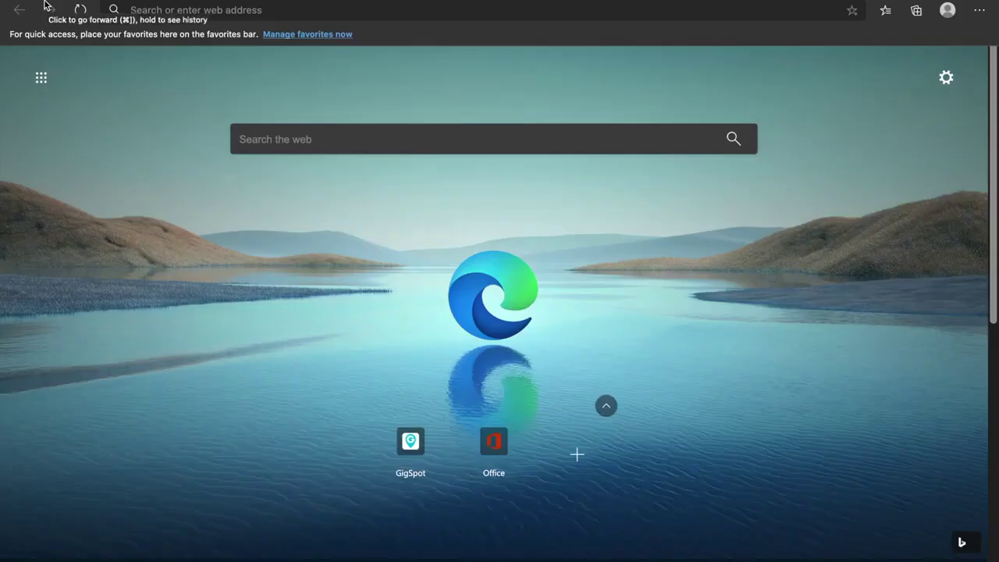
Step: Go to the GigSpot homepage from the browser address bar
click(160, 10)
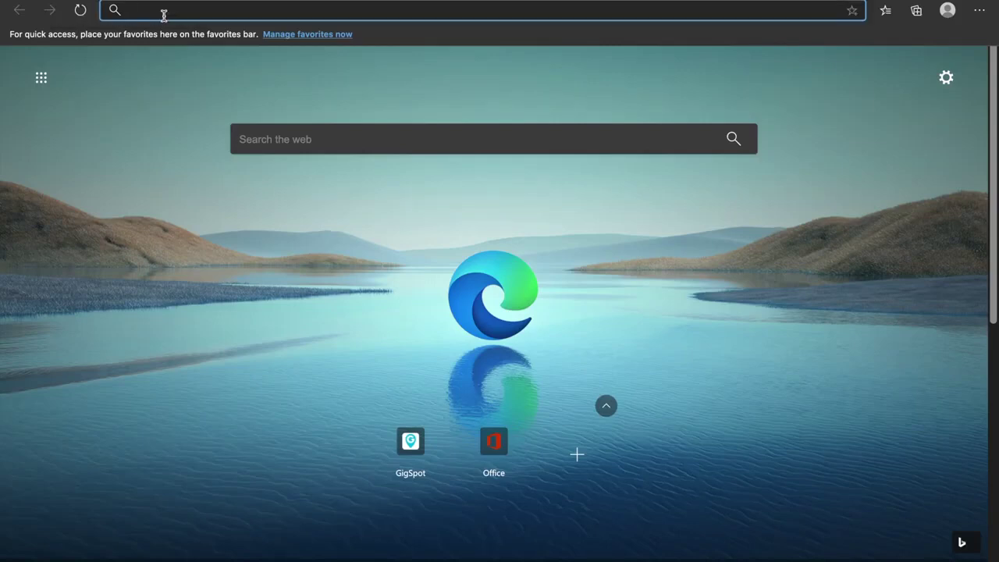
text(Gig)
key(Return)
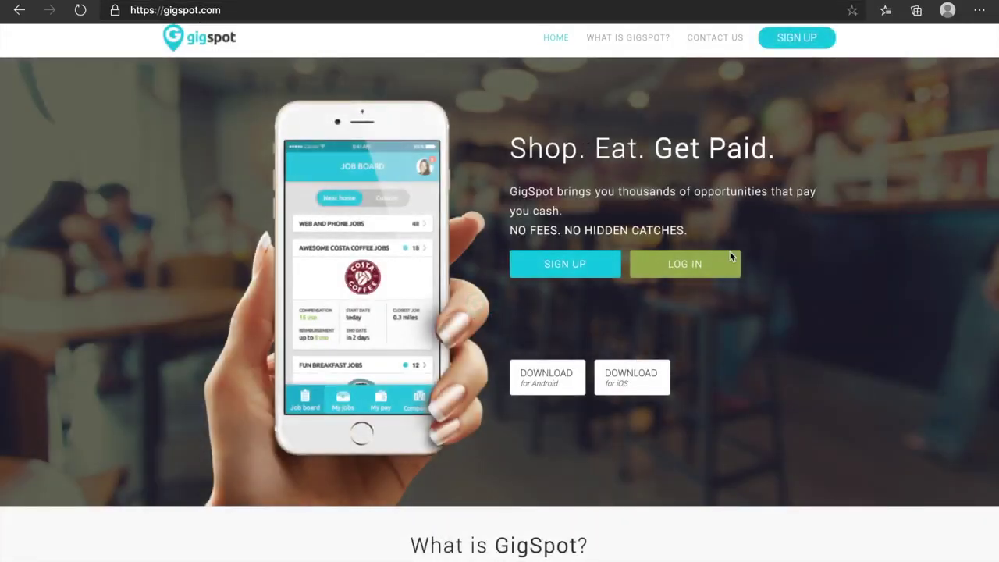
Step: Log in to GigSpot with the account e-mail and password
click(708, 273)
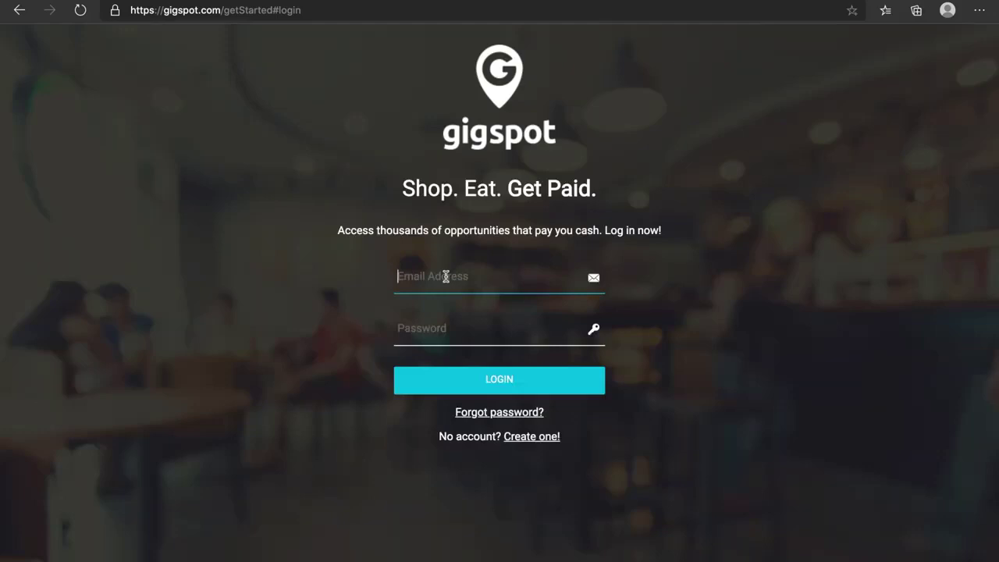
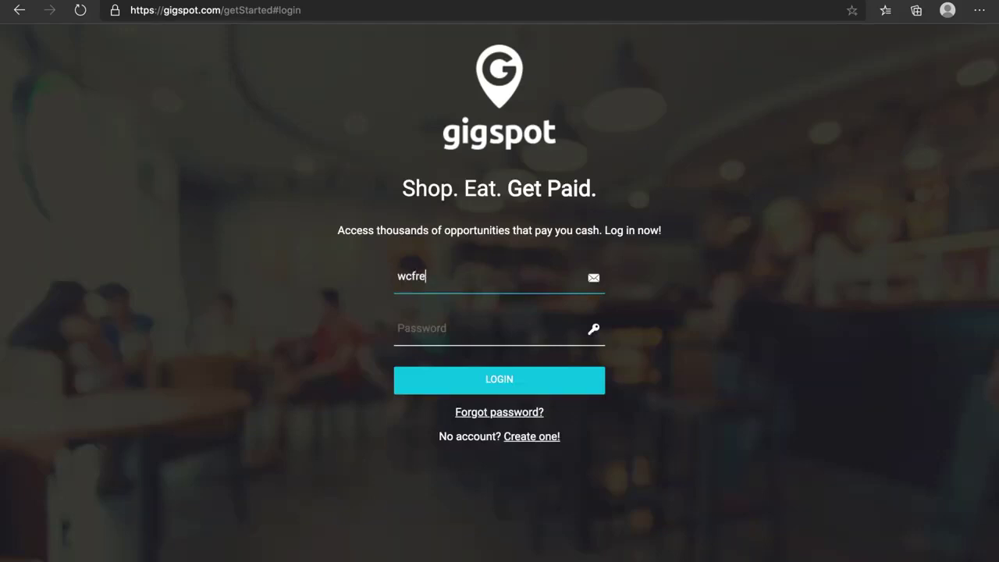
key(Tab)
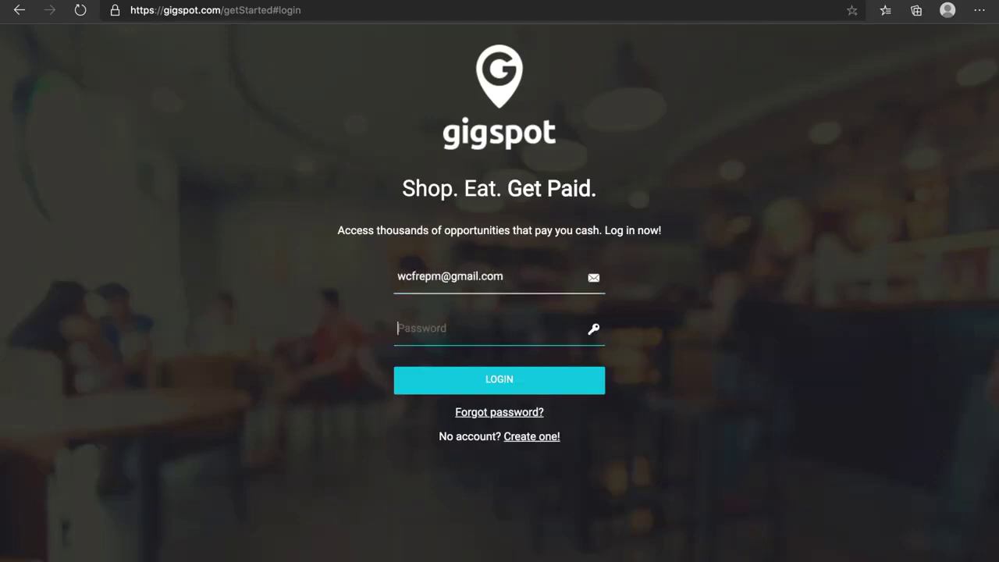
text(•••)
text(••••••)
click(469, 393)
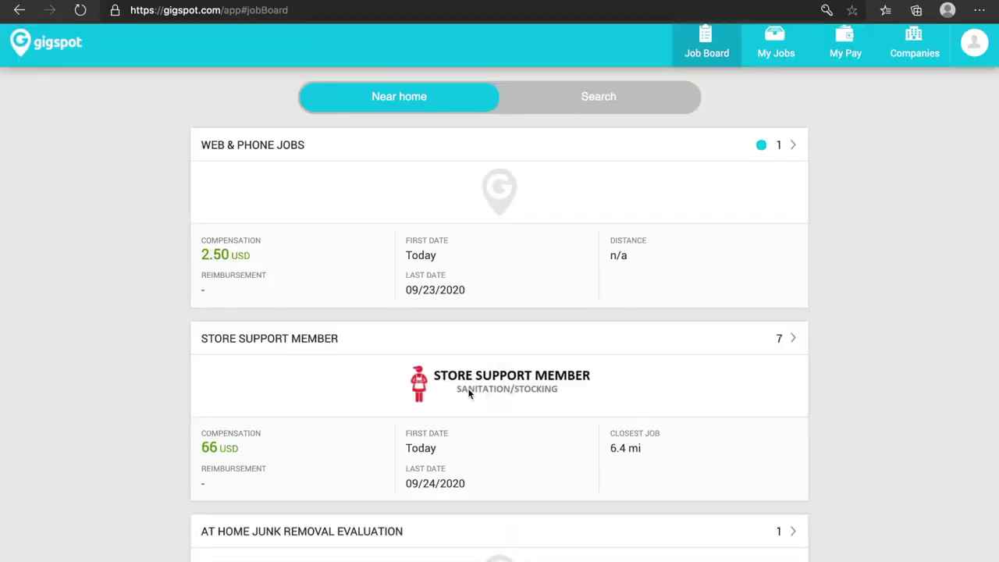
Step: Open My Jobs to reach the Walmart - LoveGoodFats - 17516 job survey
click(780, 61)
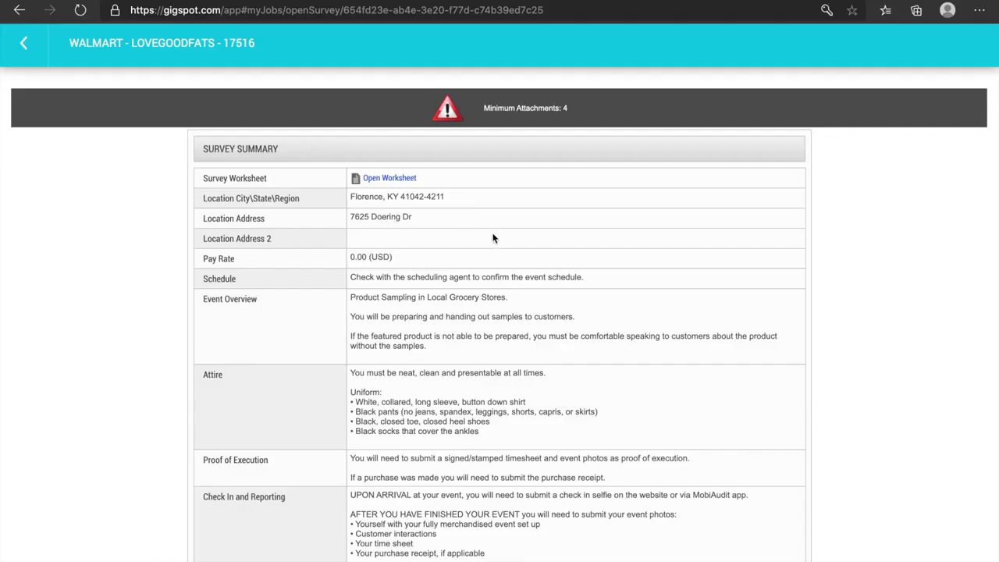
Step: Set the survey's visit date to month 9, day 18, year 2020
scroll(493, 238, down, 1)
scroll(492, 238, down, 2)
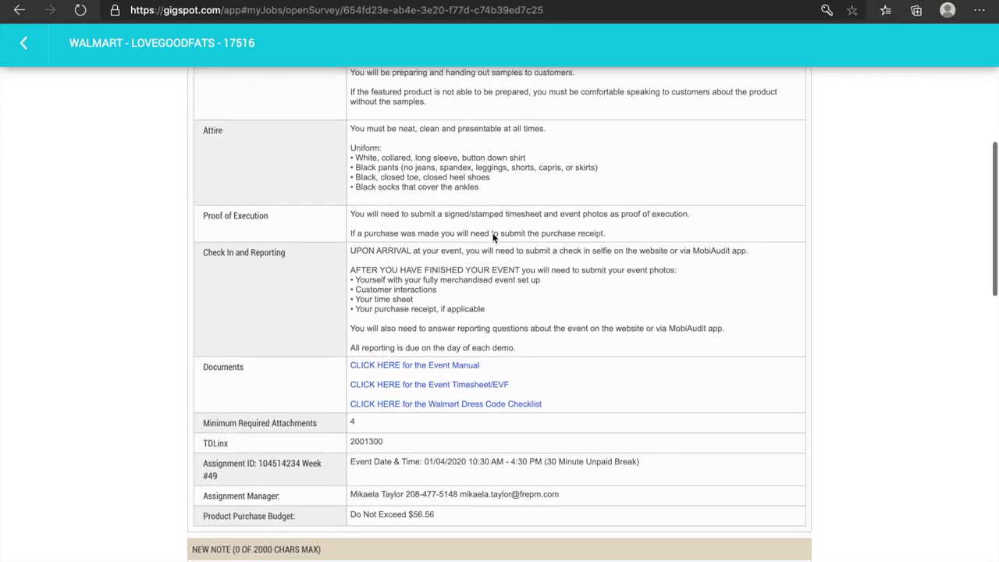
scroll(493, 238, down, 2)
scroll(492, 238, down, 1)
scroll(492, 239, down, 1)
scroll(493, 238, down, 1)
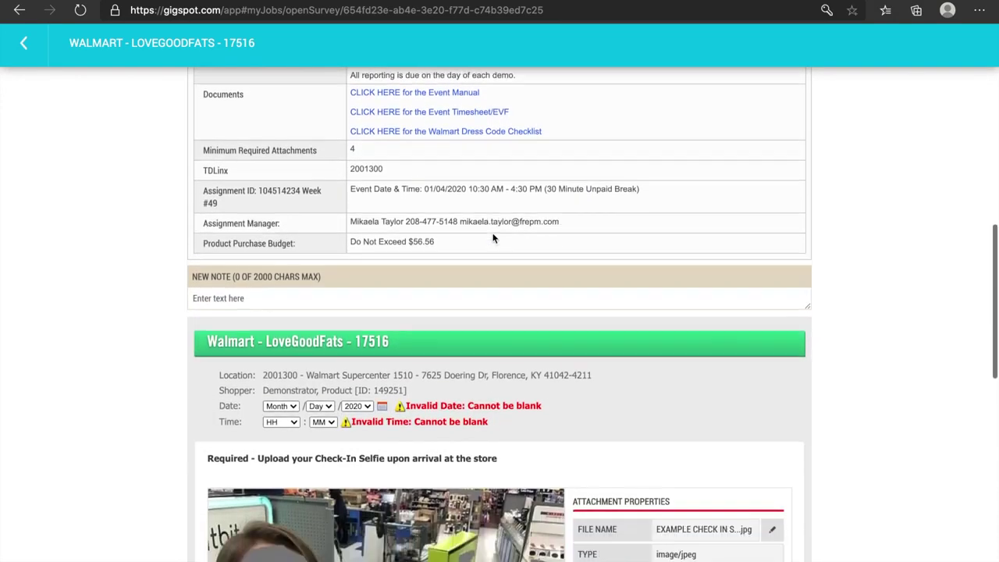
scroll(492, 238, up, 1)
scroll(492, 238, up, 1)
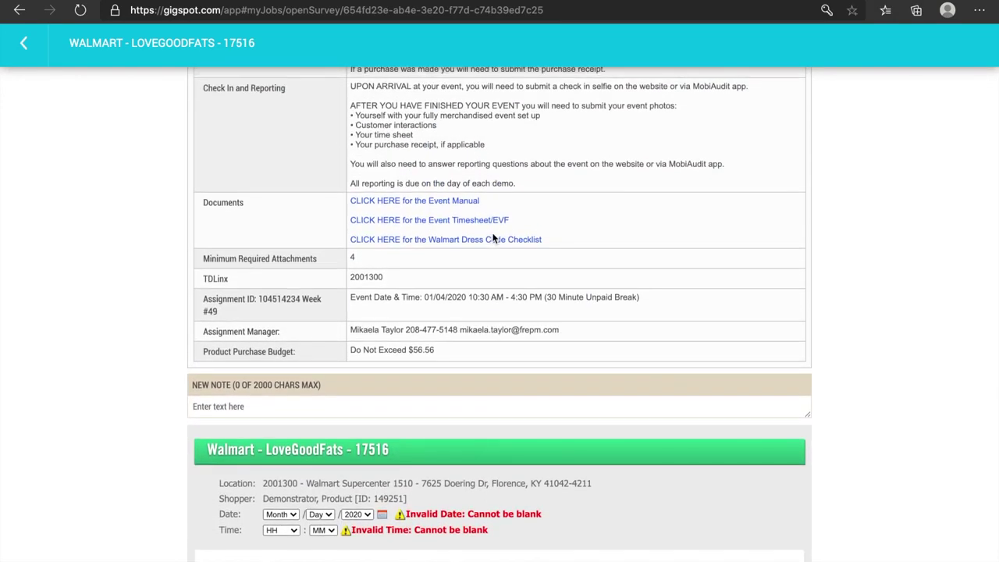
click(294, 519)
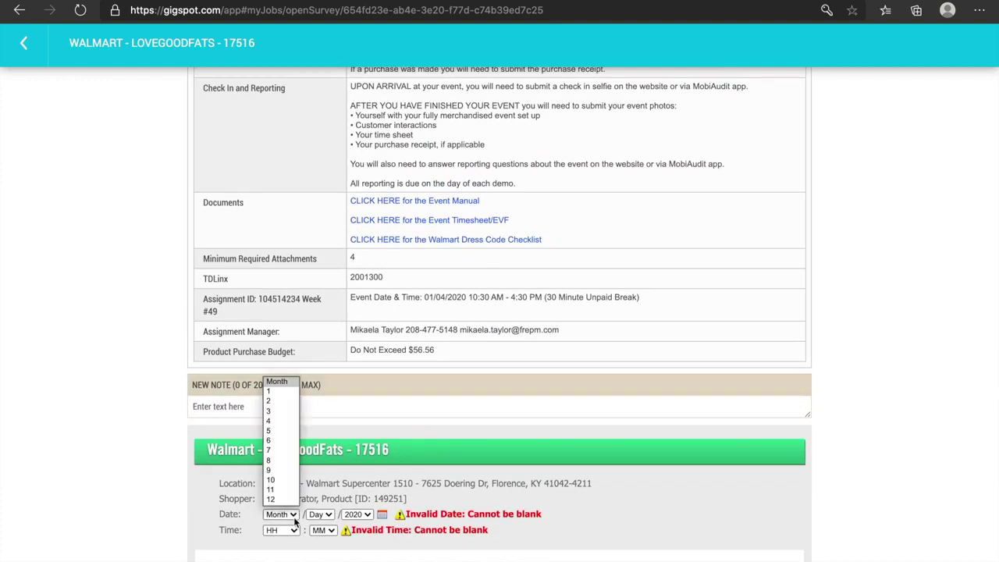
click(290, 470)
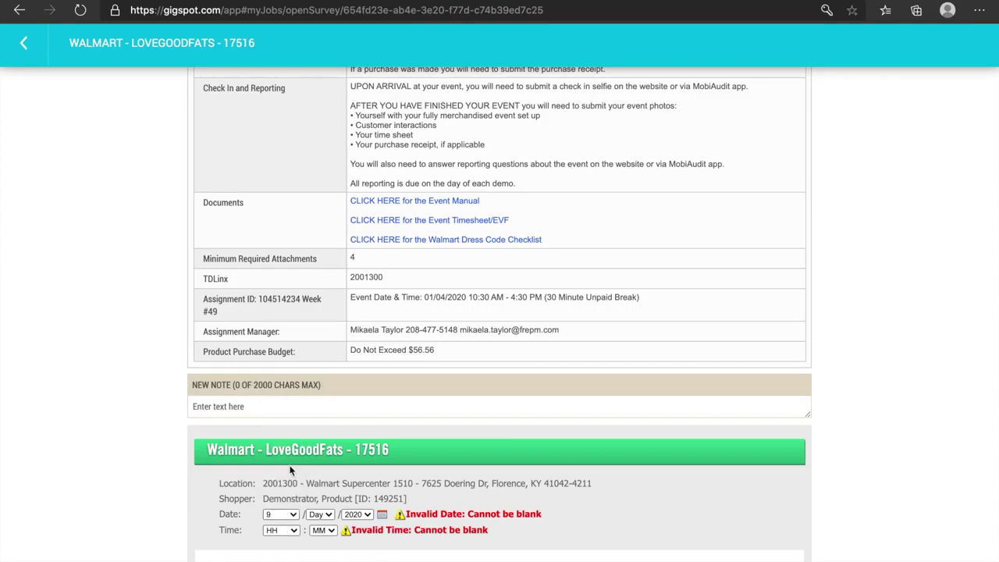
click(318, 516)
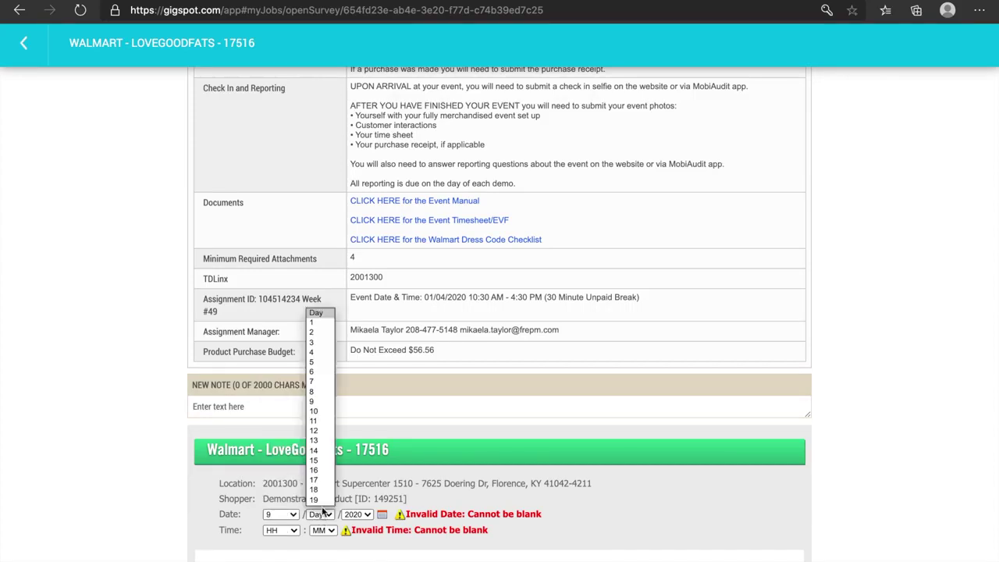
scroll(326, 471, down, 1)
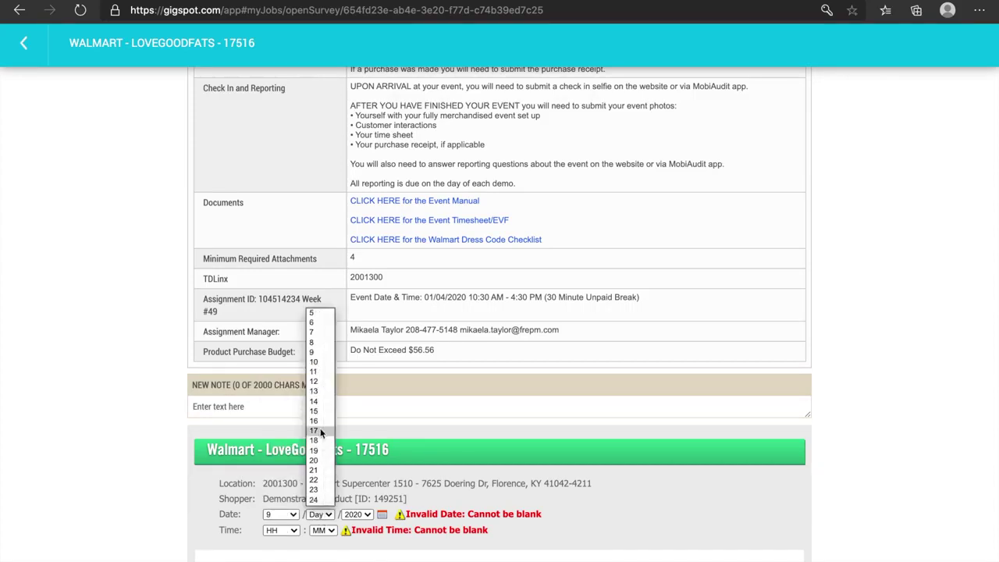
click(319, 441)
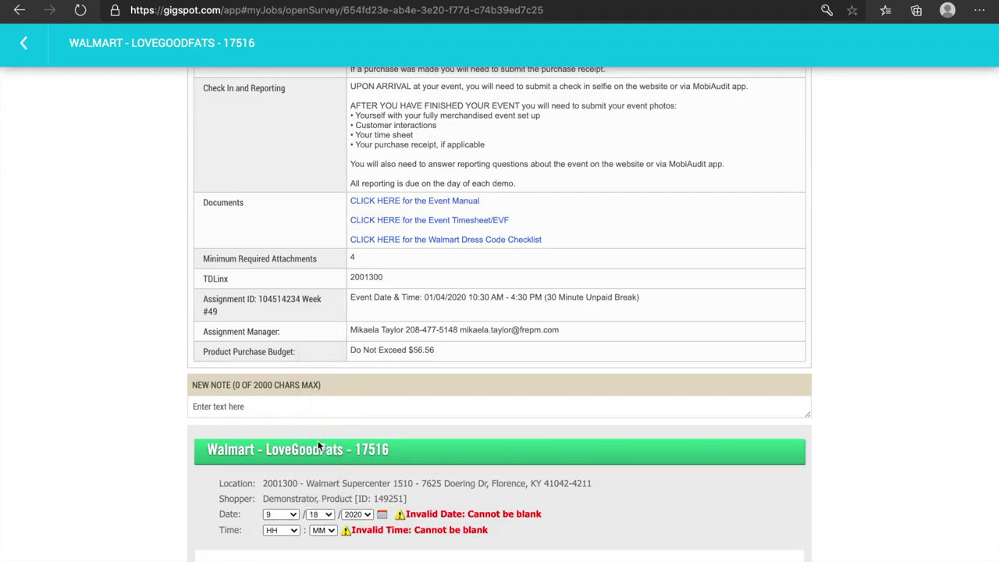
click(363, 515)
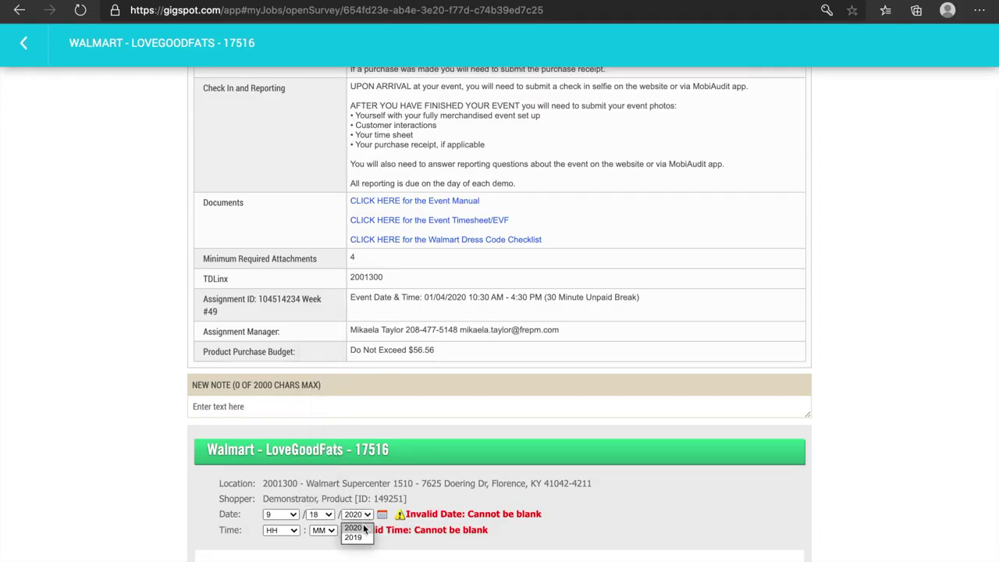
click(362, 527)
Step: Set the visit time to 1 PM and 56 minutes
click(296, 530)
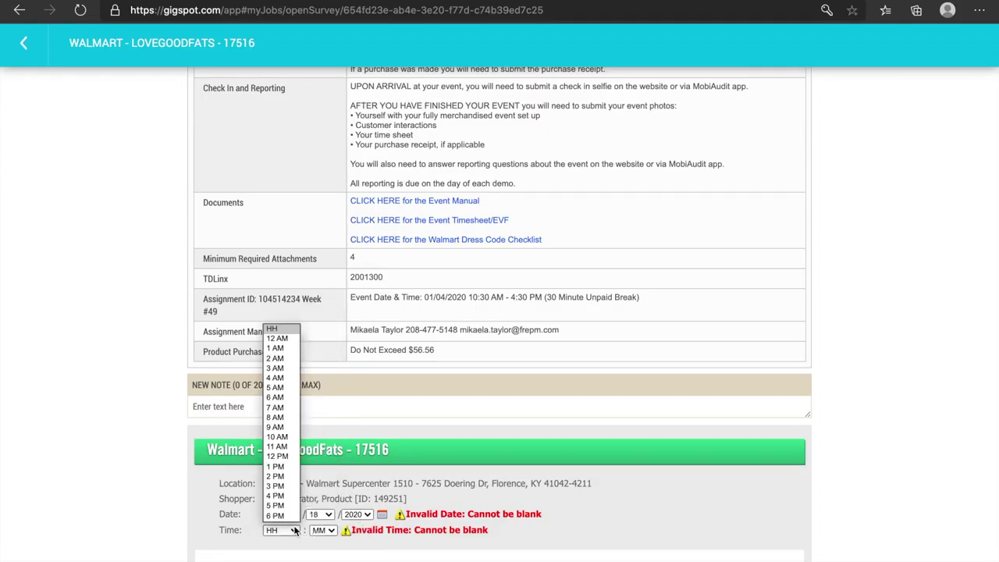
scroll(295, 509, down, 1)
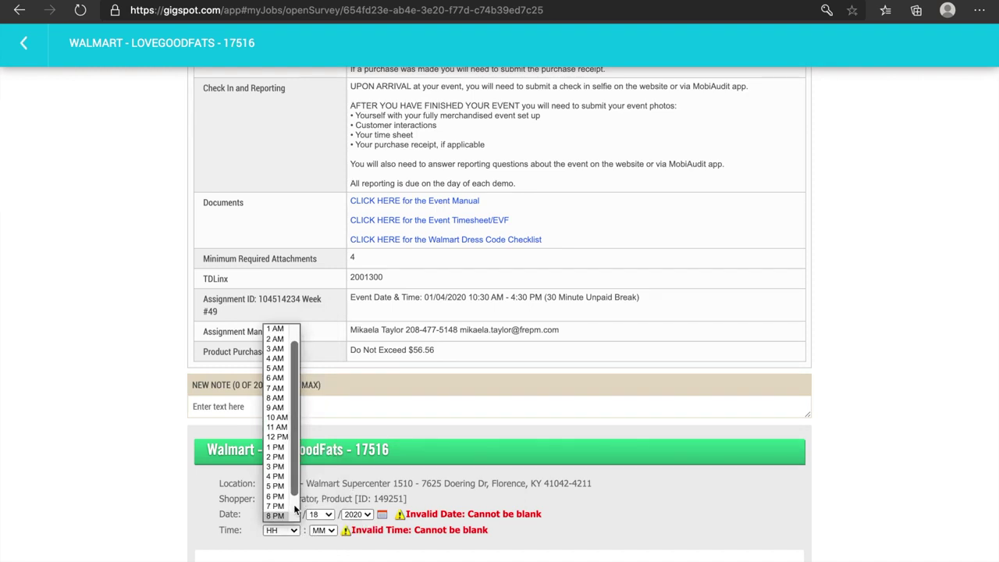
click(275, 447)
click(324, 533)
scroll(324, 479, down, 1)
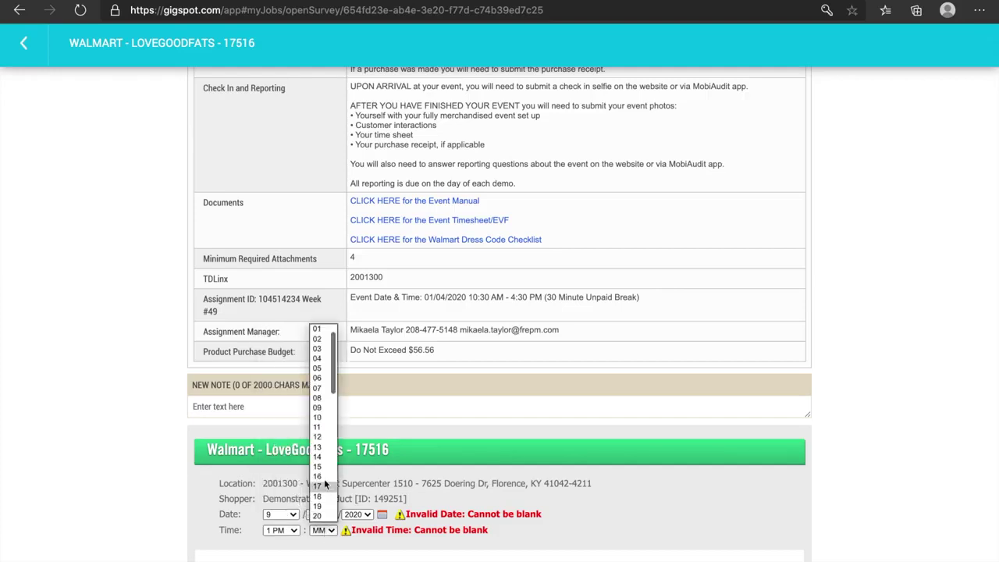
scroll(323, 475, down, 1)
scroll(323, 475, down, 1)
scroll(323, 476, down, 2)
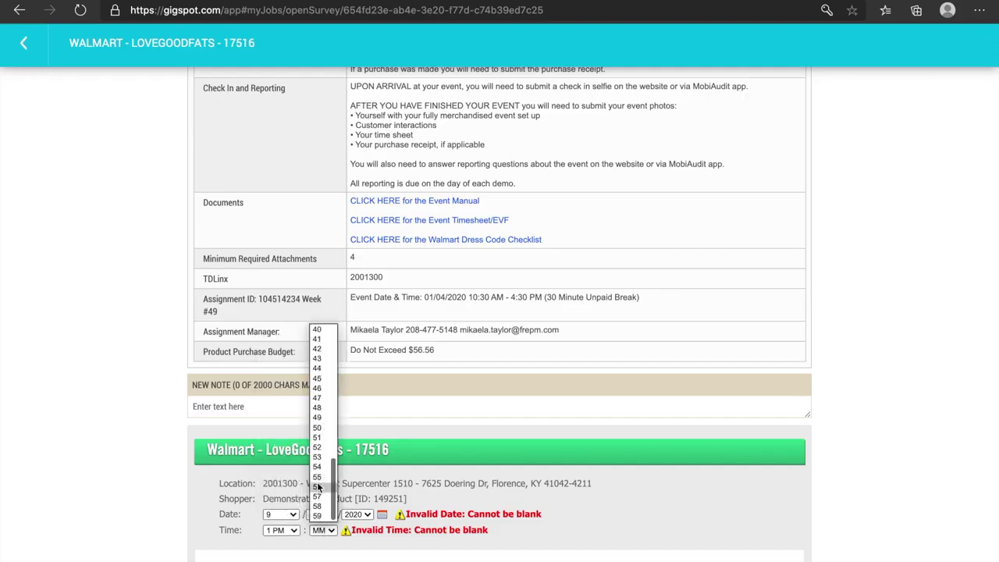
click(320, 487)
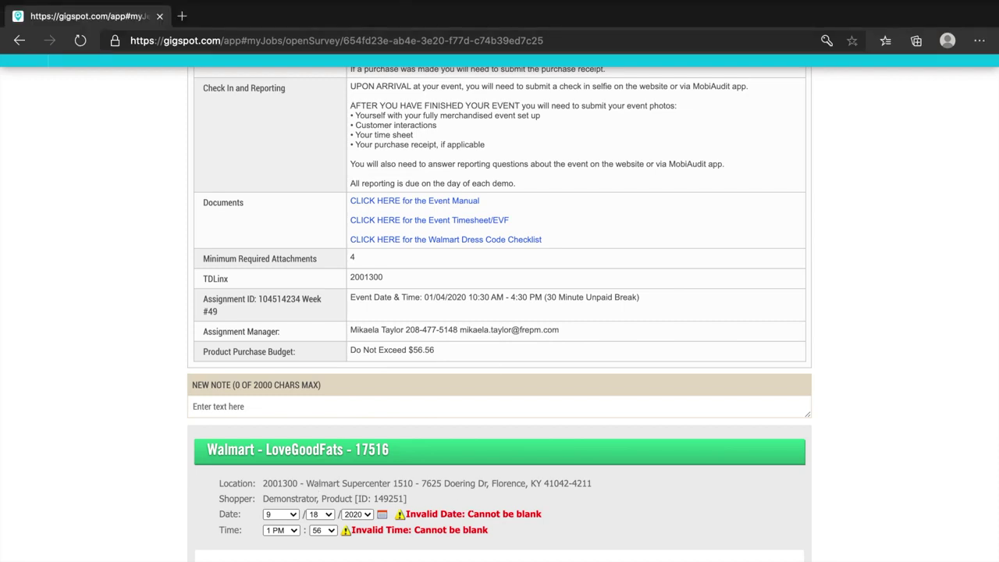
scroll(614, 126, down, 5)
Step: Attach EXAMPLE CHECK IN SELFIE.PNG as the required check-in photo
scroll(614, 126, up, 2)
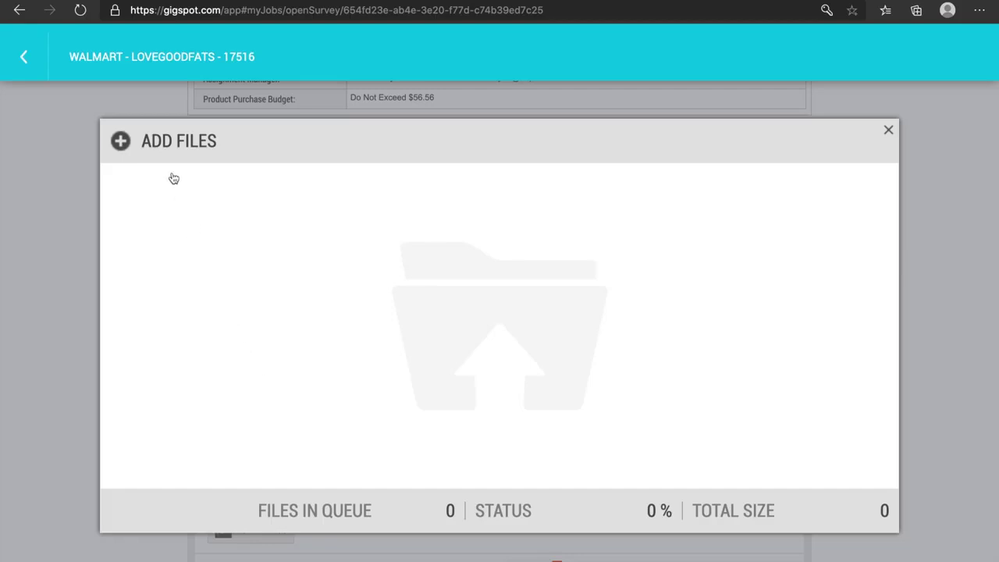
click(166, 148)
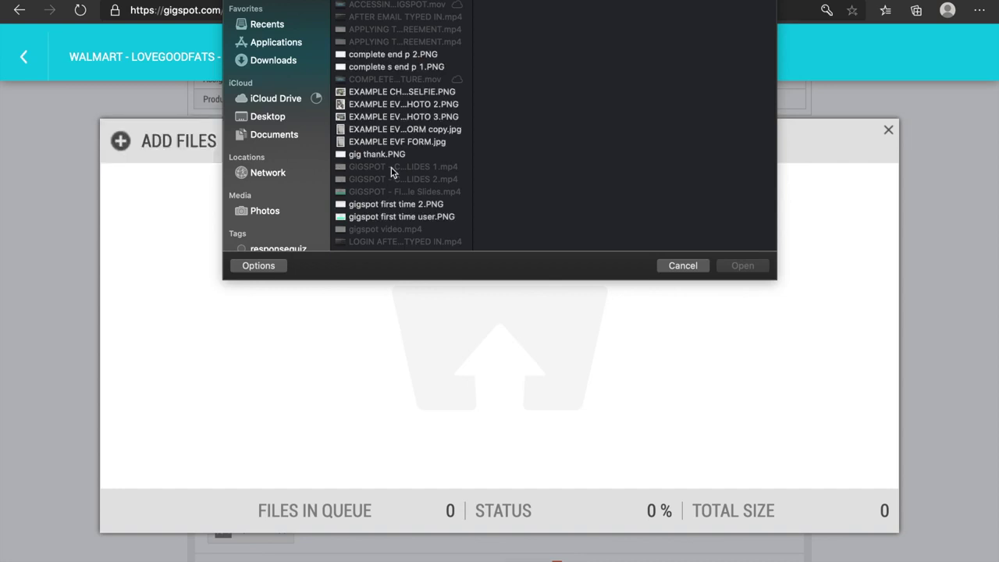
scroll(394, 133, up, 1)
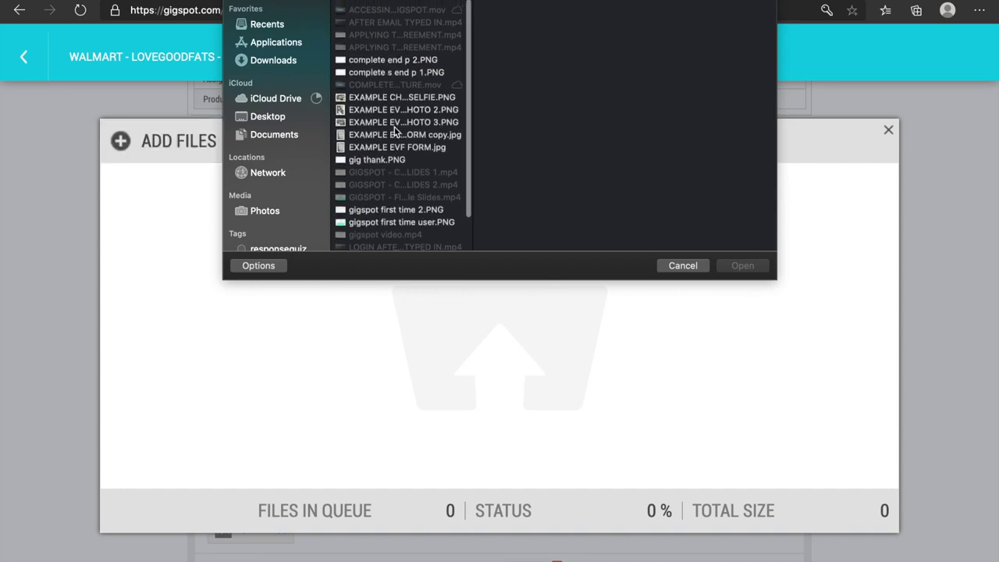
scroll(394, 131, down, 1)
click(398, 93)
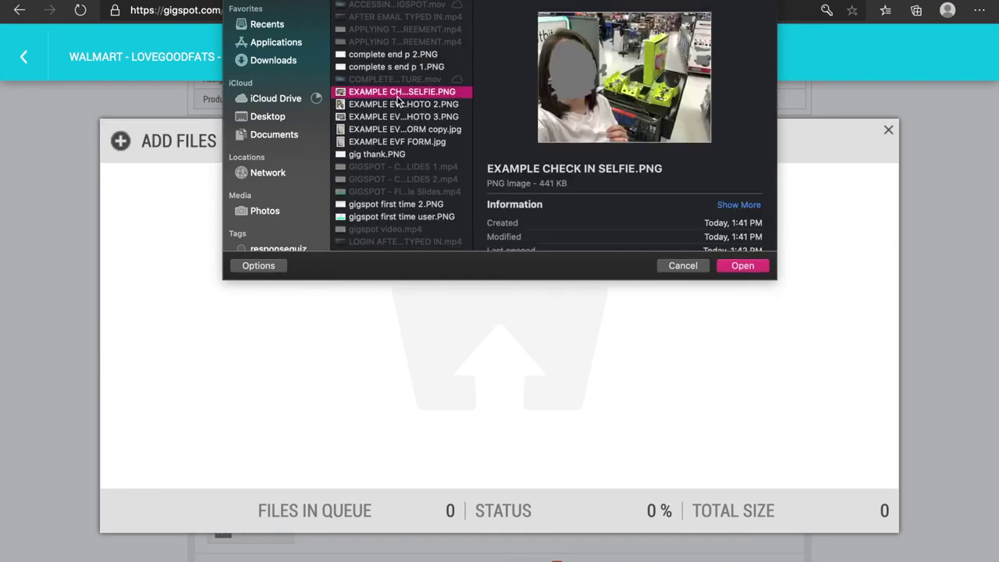
double_click(397, 94)
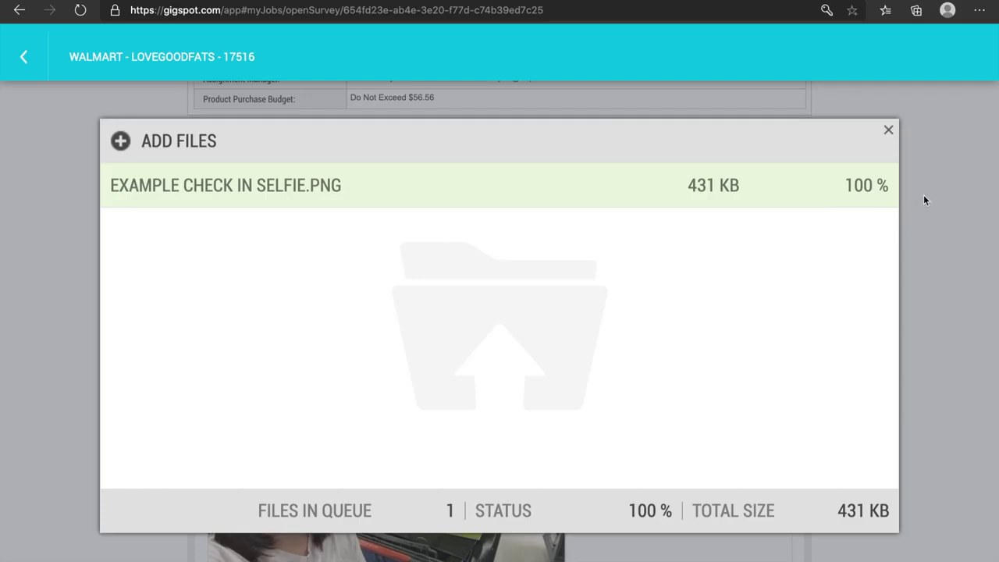
click(889, 129)
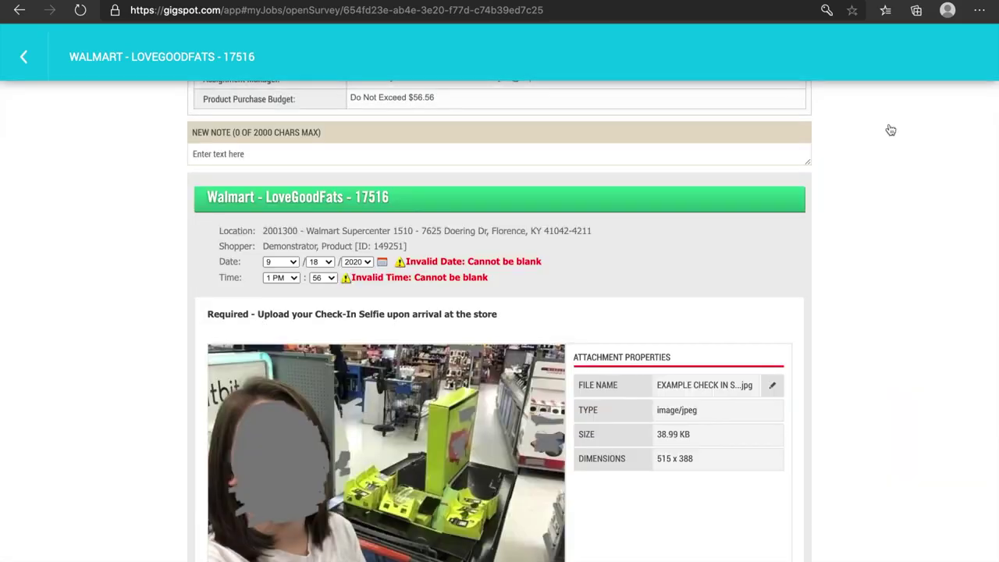
scroll(767, 267, down, 2)
scroll(767, 267, down, 2)
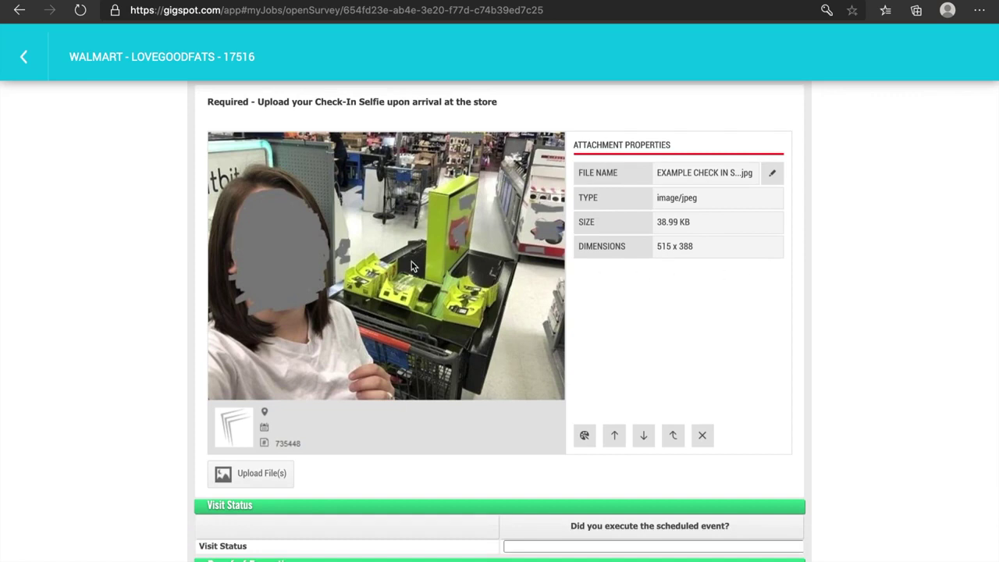
Step: Answer Yes to the Visit Status question about executing the scheduled event
scroll(411, 262, down, 2)
scroll(411, 262, down, 1)
scroll(411, 261, down, 1)
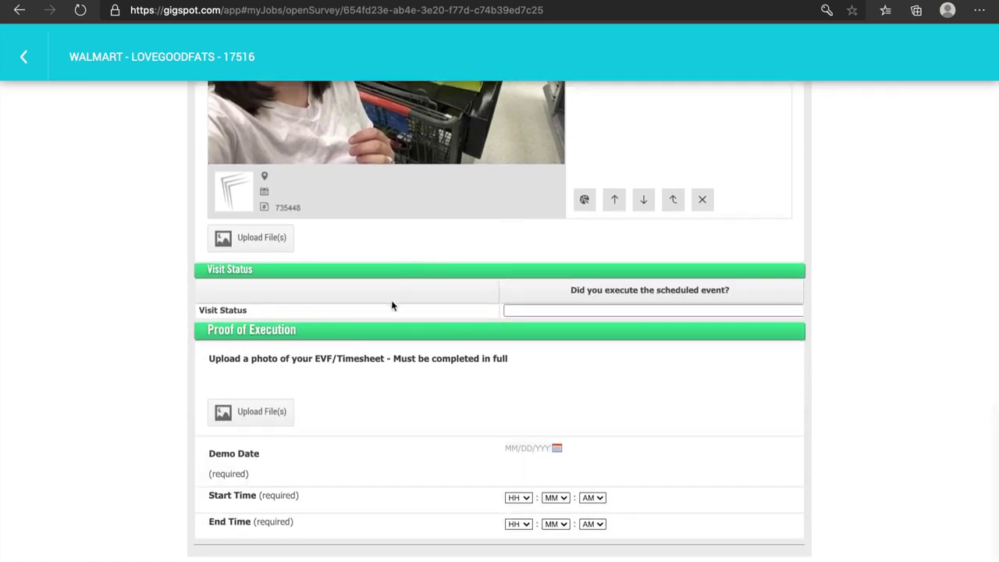
click(538, 310)
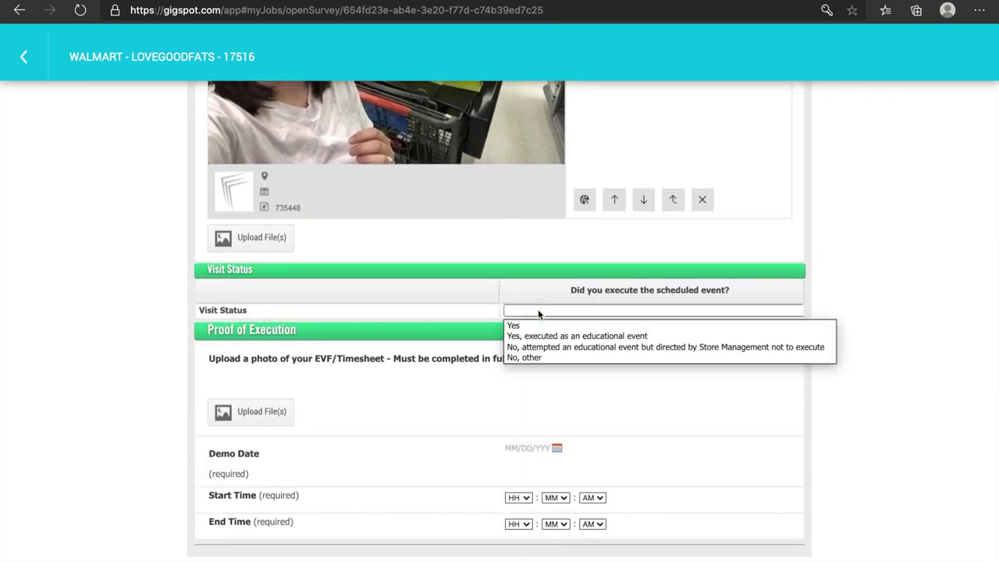
click(533, 324)
Step: Record no purchase, No product purchase required as reason, and plenty of stock all event
scroll(534, 325, down, 3)
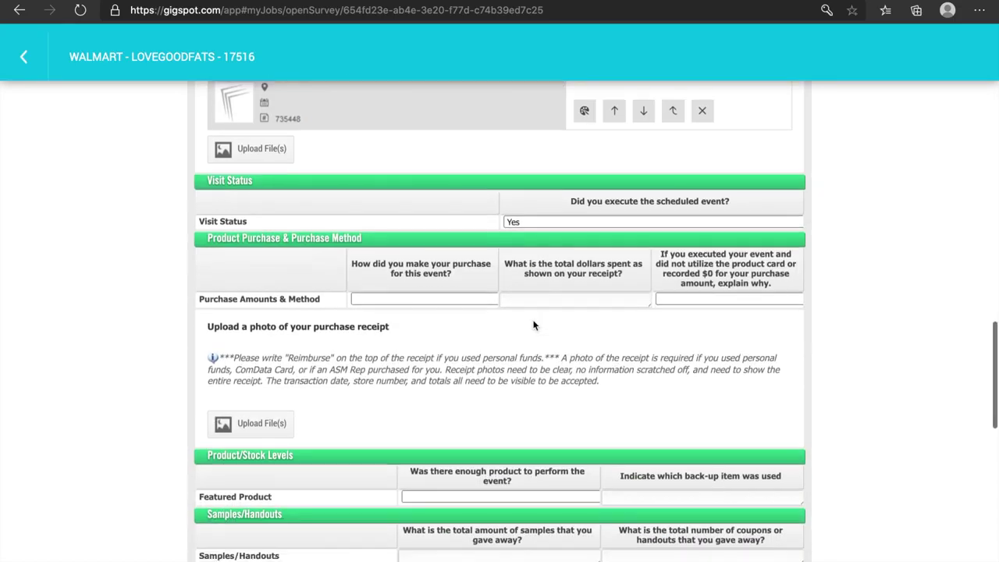
click(462, 272)
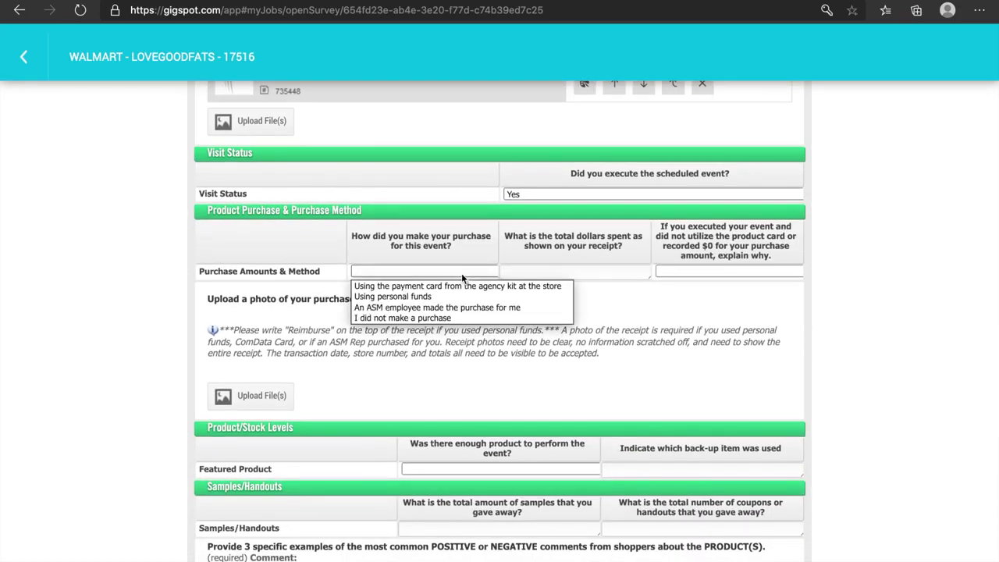
click(432, 317)
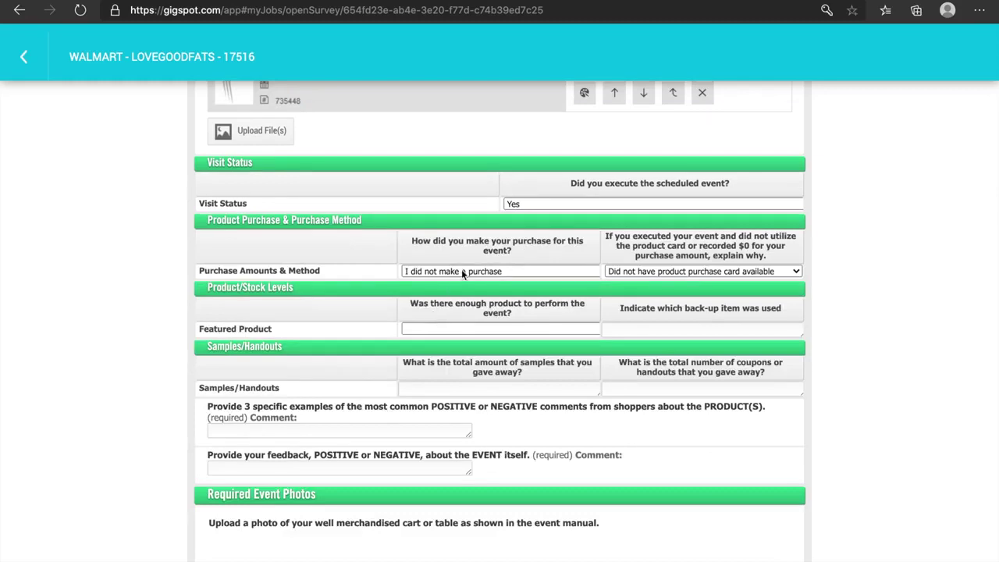
click(649, 273)
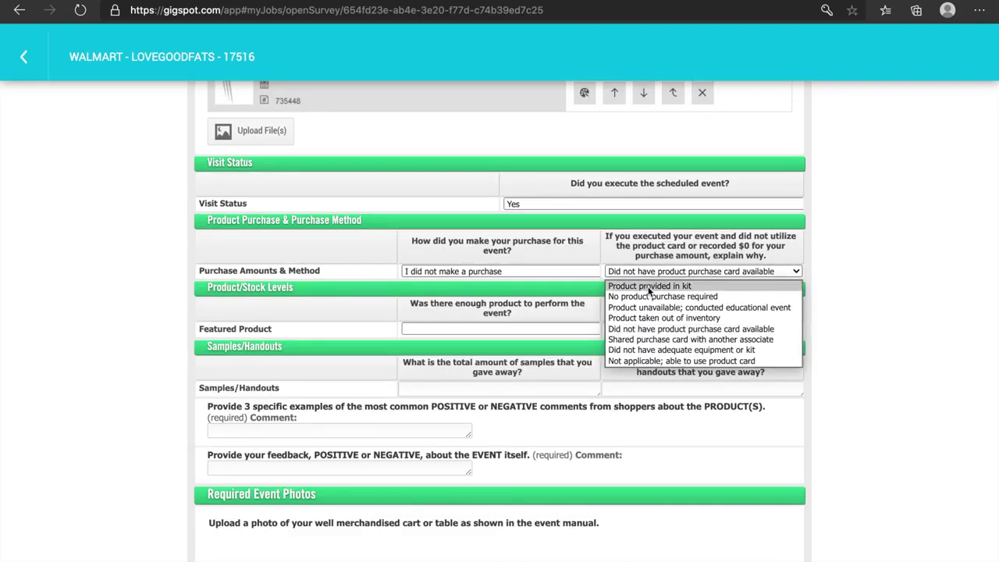
click(648, 297)
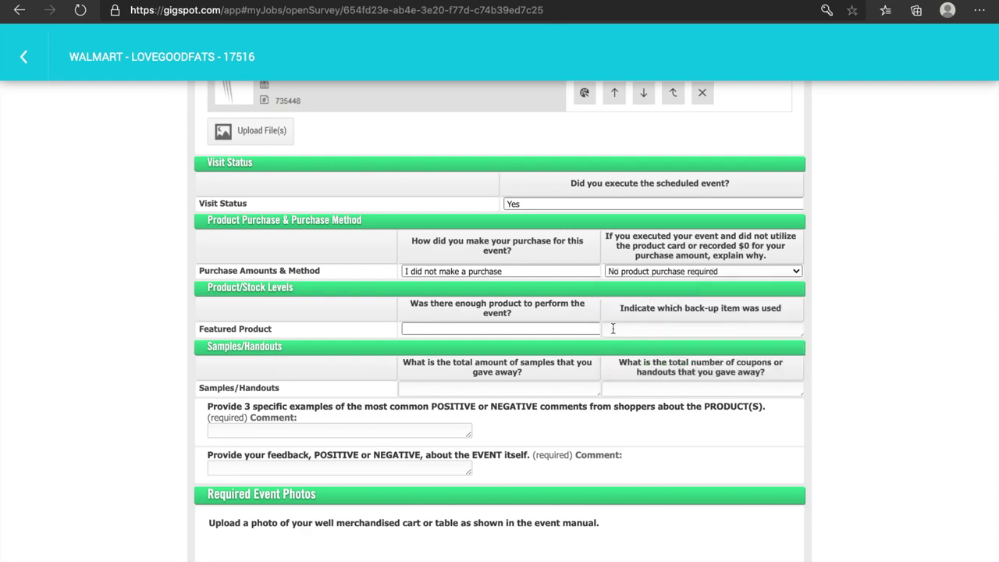
scroll(613, 329, down, 1)
click(552, 274)
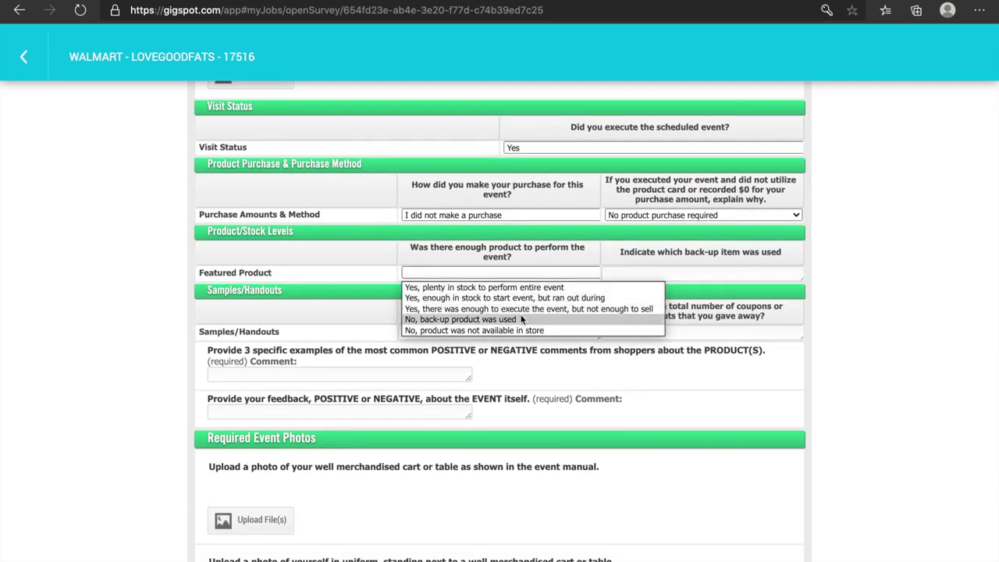
click(523, 289)
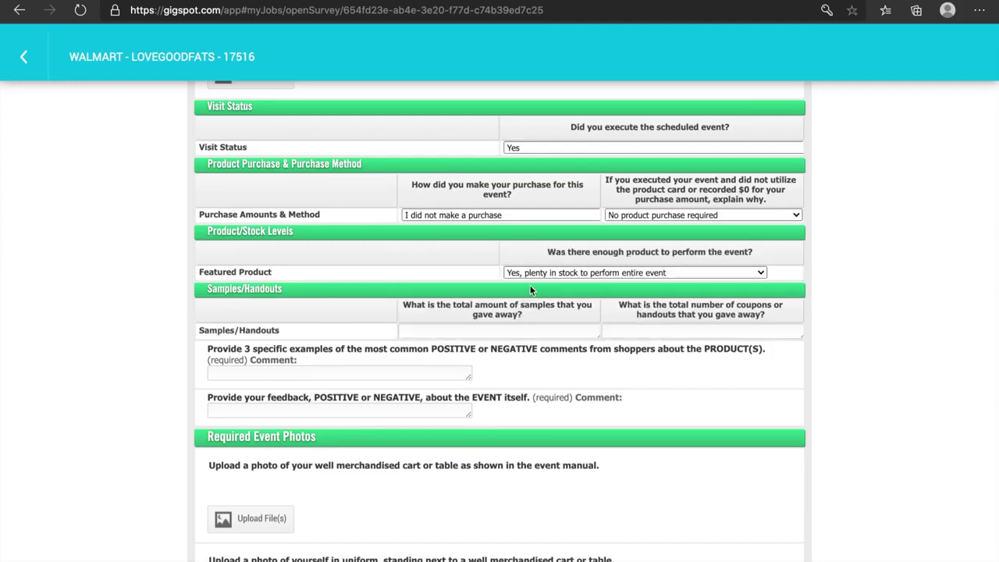
Step: Fill both comment fields with example comment text
scroll(552, 293, down, 1)
click(547, 283)
text(100)
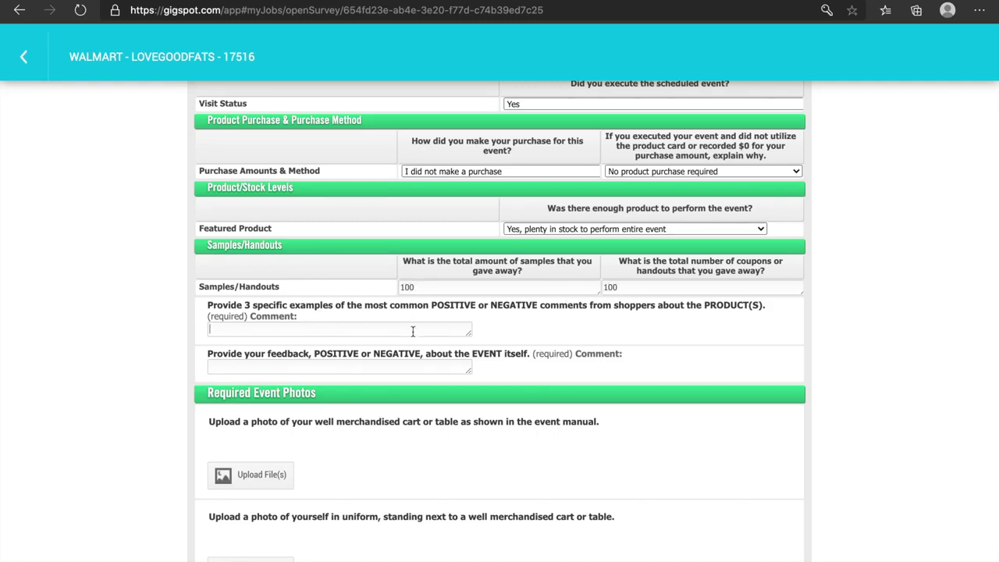
text(THIS IS AN EXAMPLE CO)
text(MMENT)
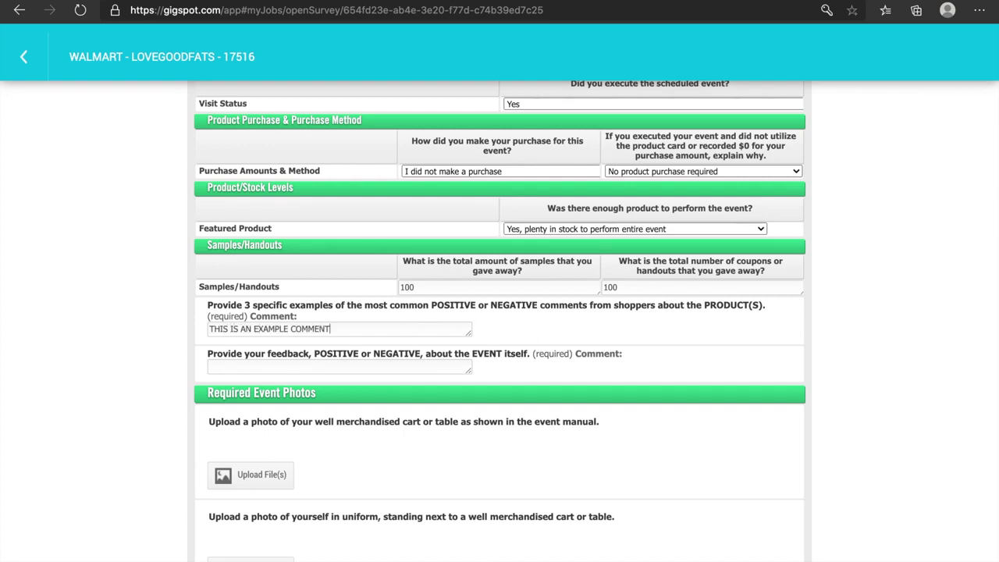
key(Tab)
text(THI)
text(MENT)
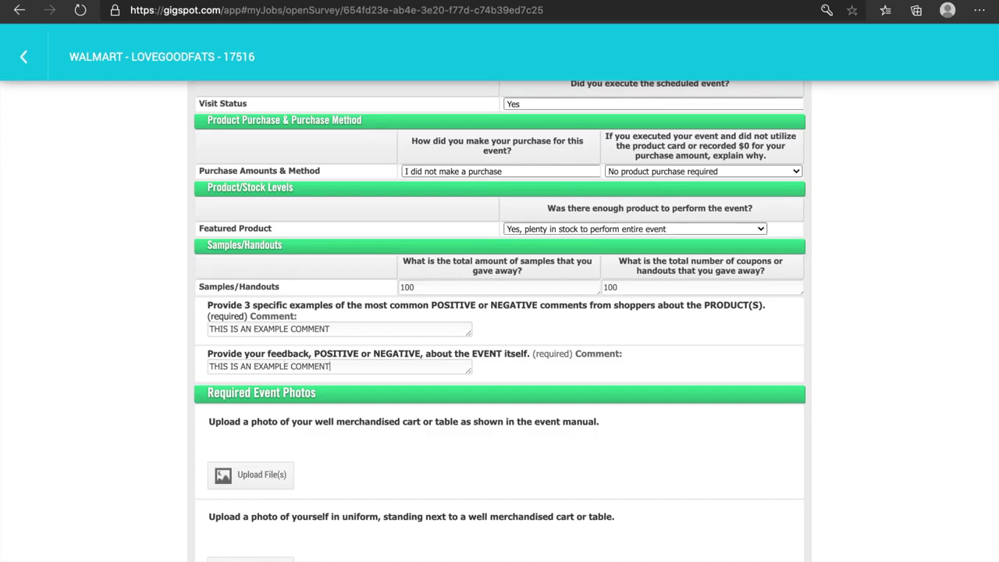
Step: Attach EXAMPLE EVENT PHOTO 2.PNG as the merchandised cart or table photo
scroll(195, 314, down, 3)
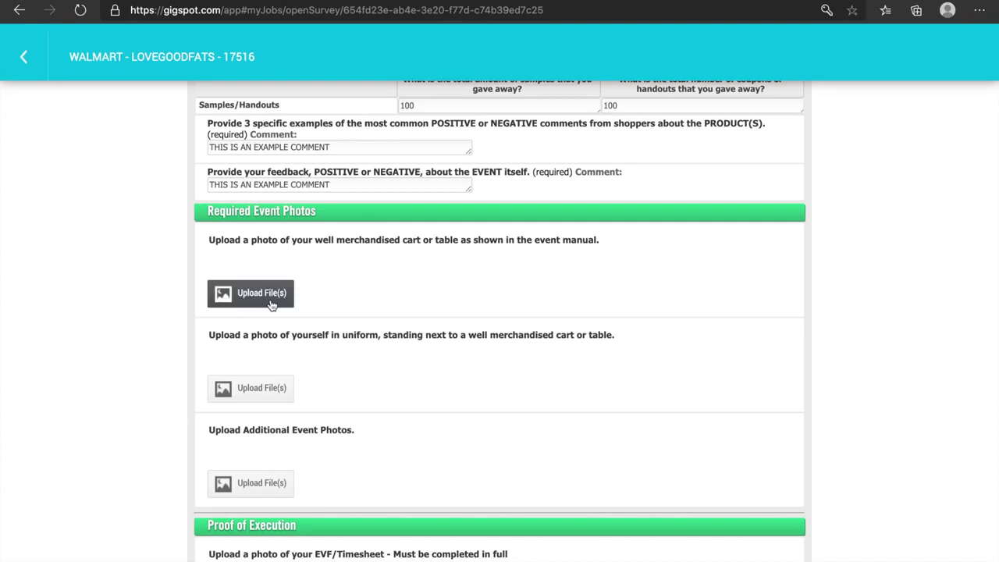
click(272, 303)
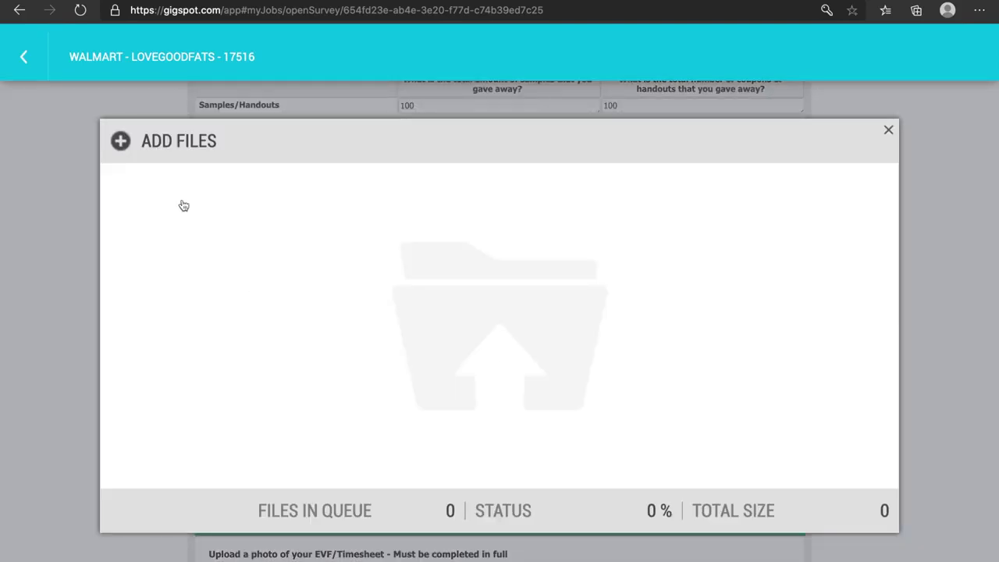
click(156, 158)
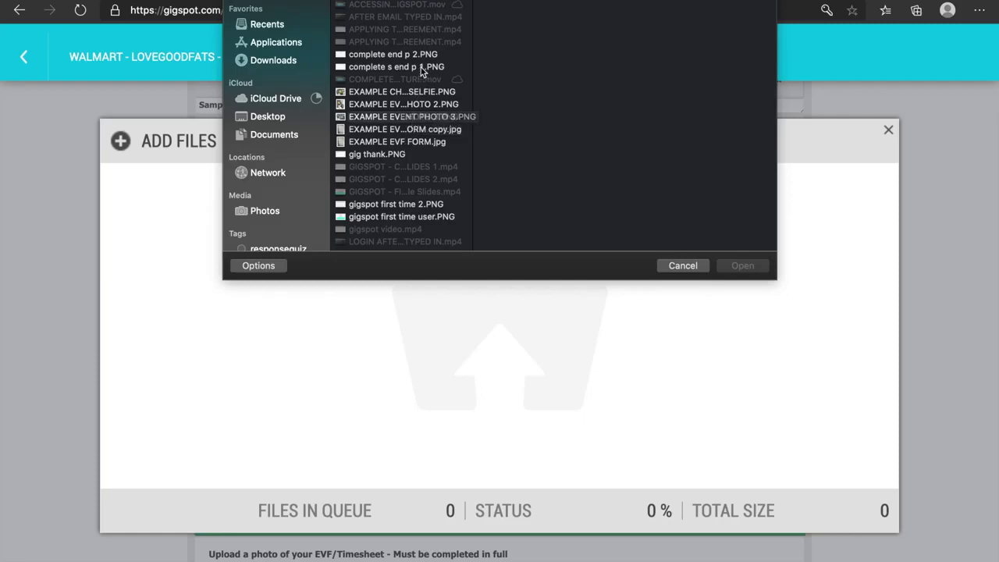
scroll(419, 115, down, 2)
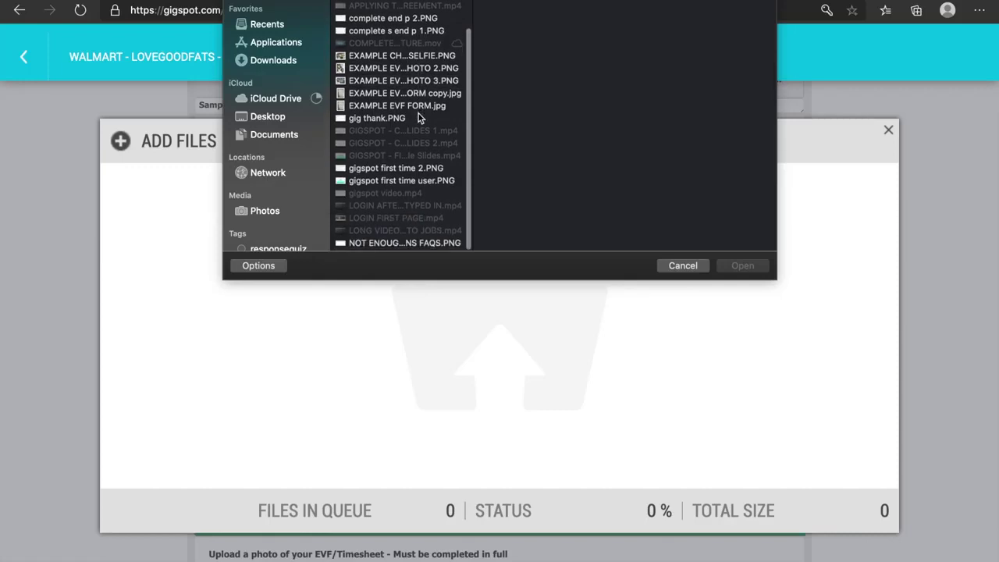
scroll(418, 116, up, 3)
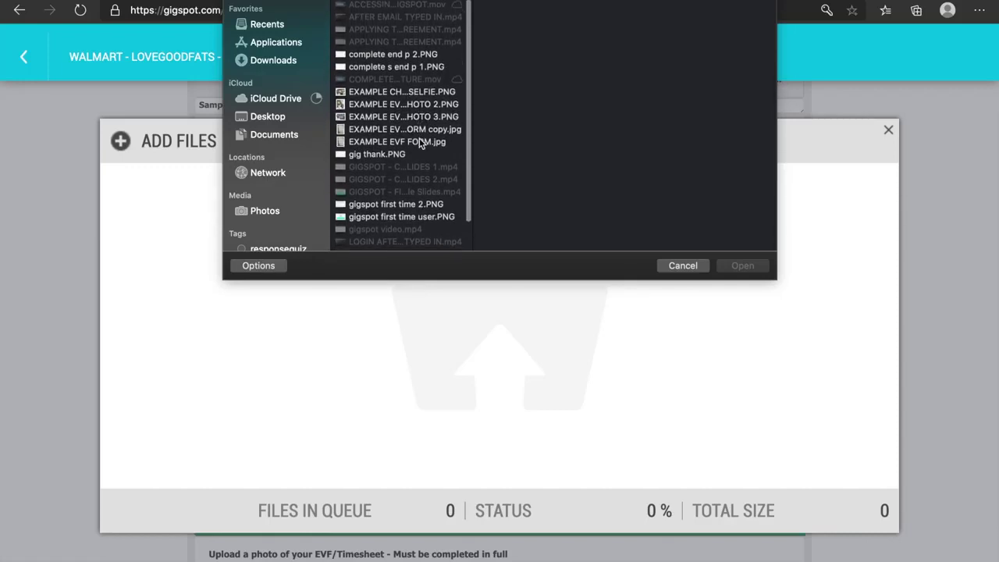
click(426, 105)
double_click(425, 110)
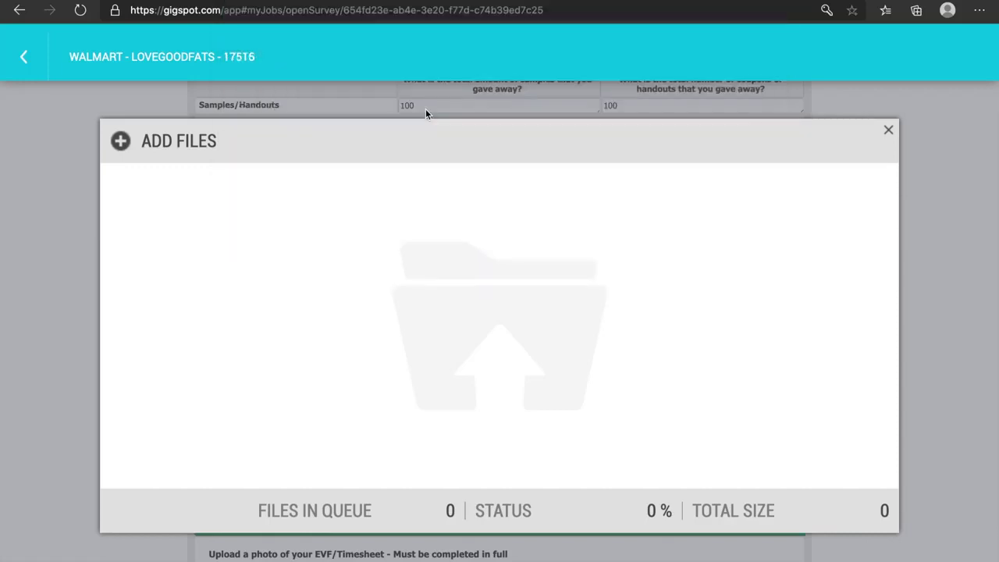
click(889, 131)
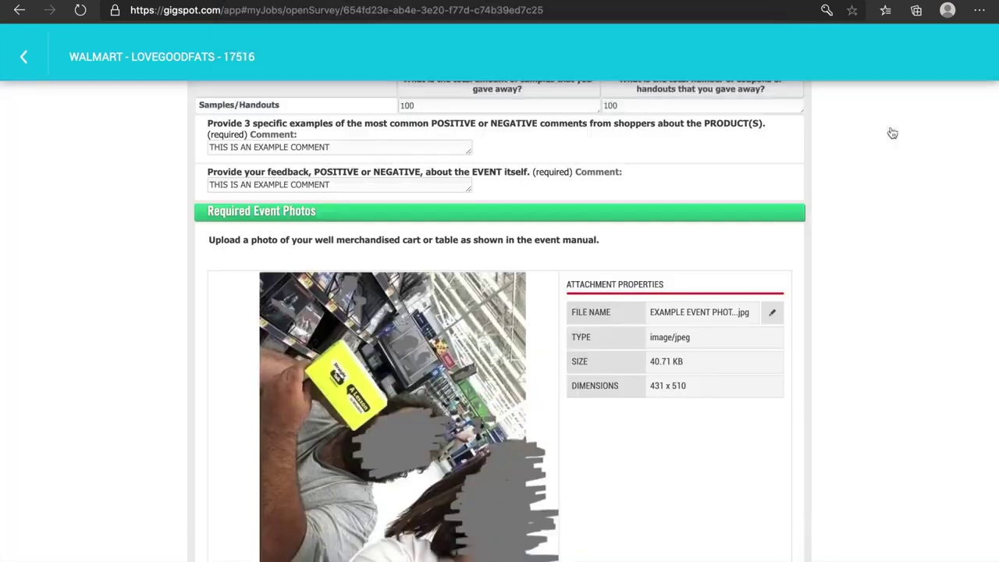
scroll(468, 359, down, 2)
scroll(468, 359, down, 2)
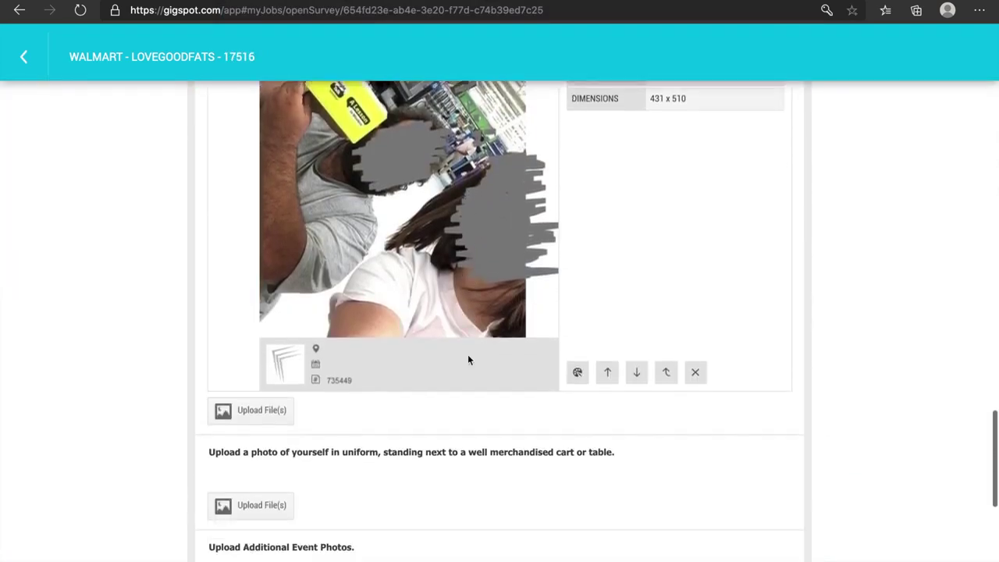
scroll(377, 373, down, 2)
click(257, 398)
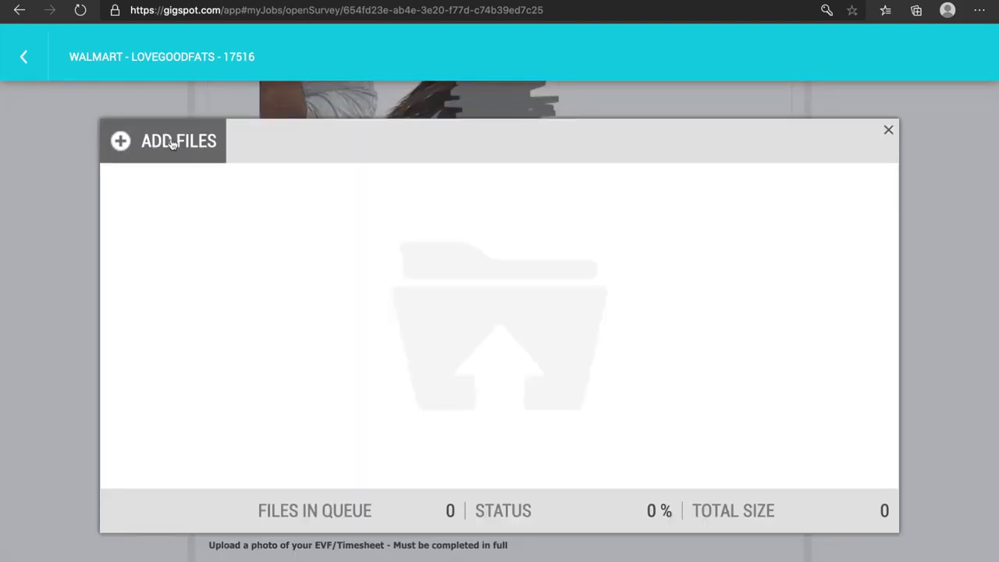
Step: Attach EXAMPLE EVENT PHOTO 3.PNG as the photo in uniform
click(172, 143)
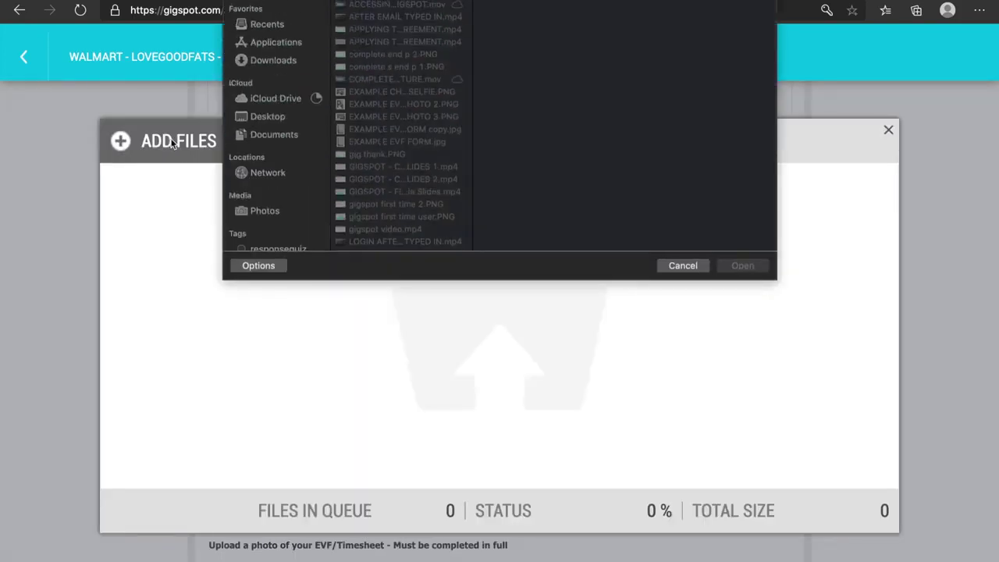
double_click(439, 116)
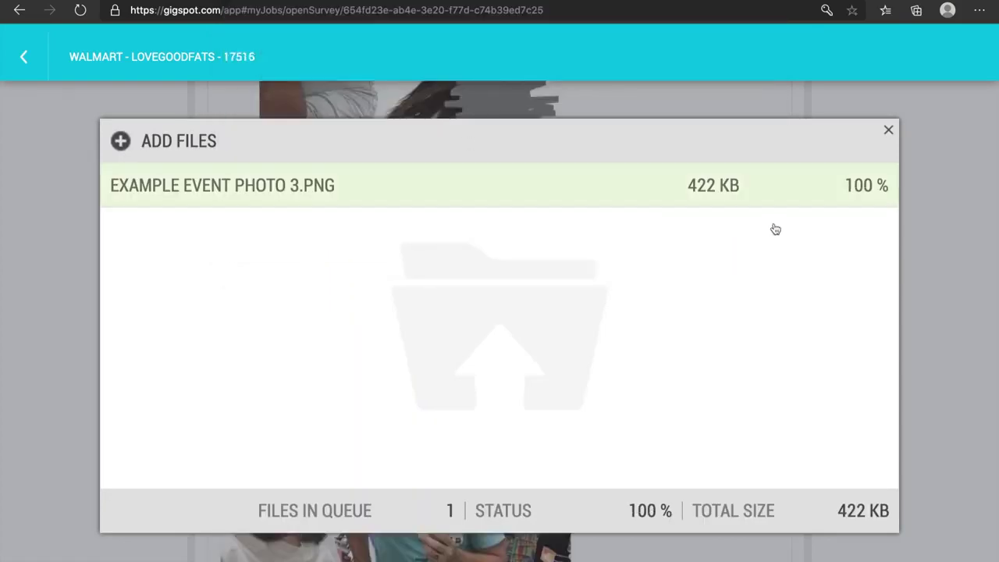
click(890, 133)
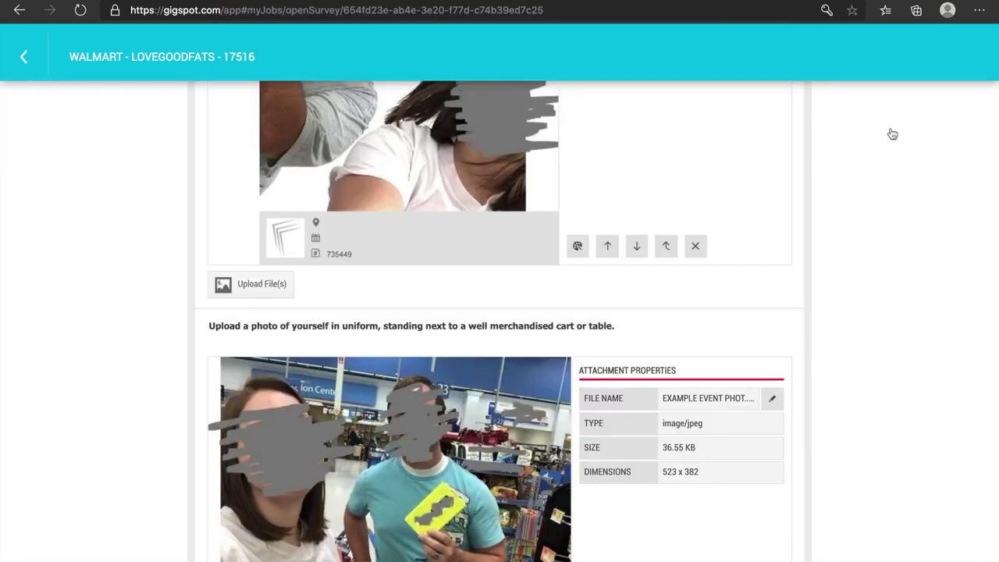
scroll(406, 403, down, 2)
scroll(406, 406, down, 3)
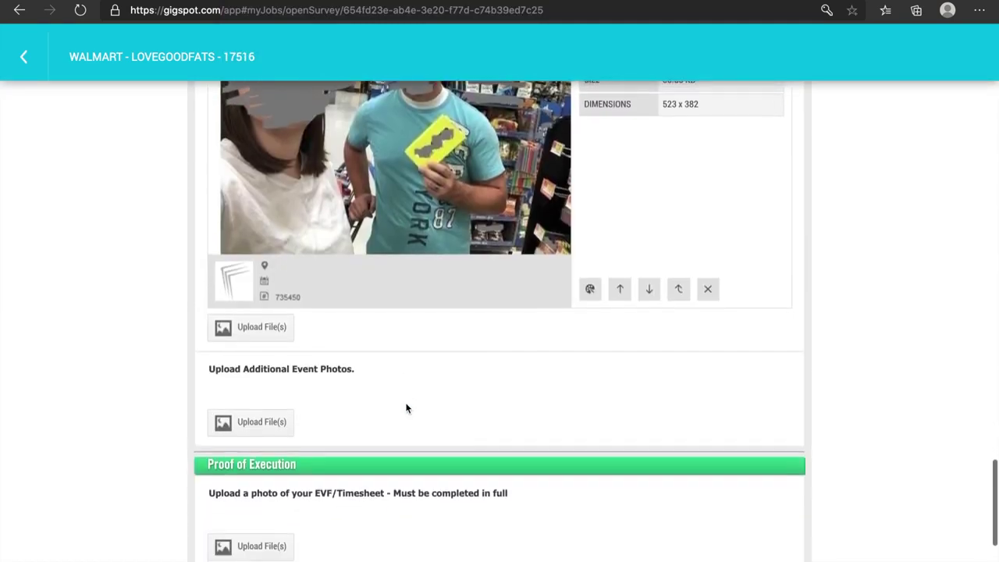
Step: Attach EXAMPLE CHECK IN SELFIE.PNG as an additional event photo
click(265, 420)
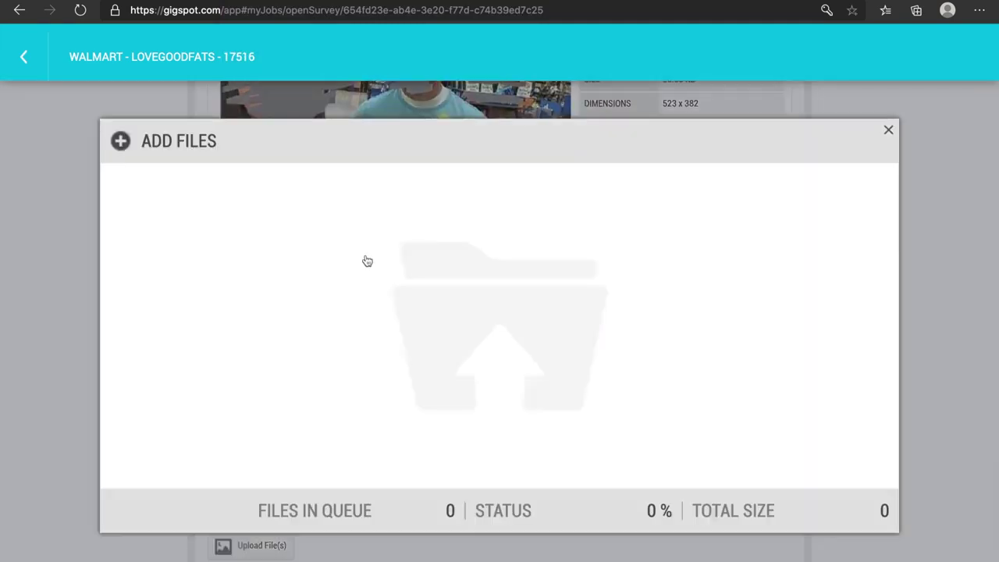
click(193, 154)
scroll(405, 108, up, 1)
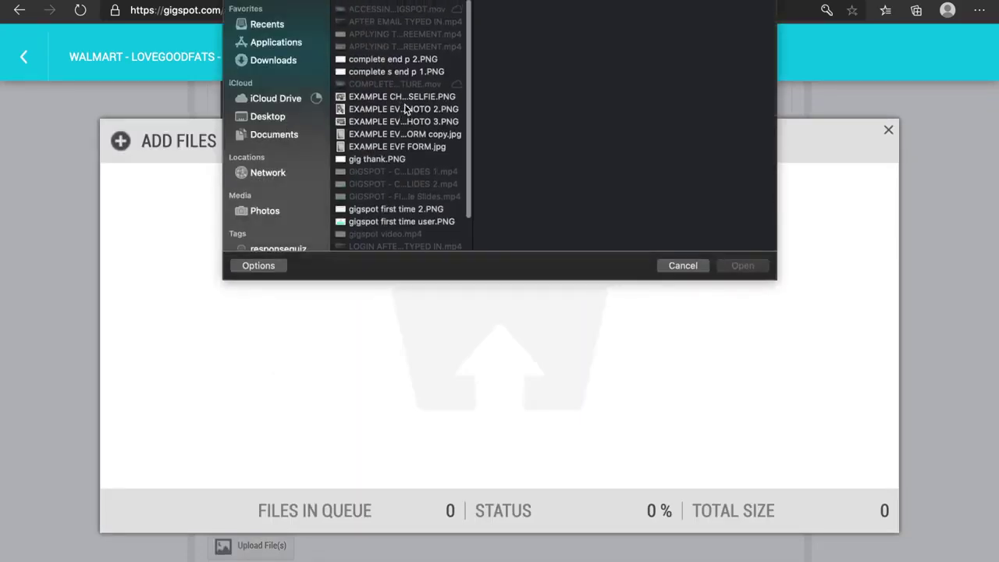
scroll(405, 108, down, 2)
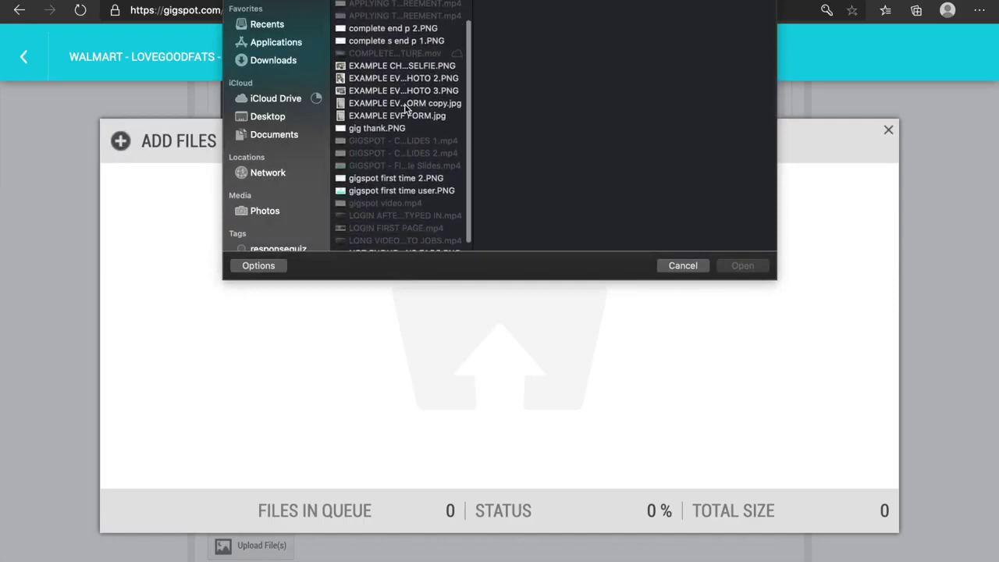
scroll(405, 109, down, 1)
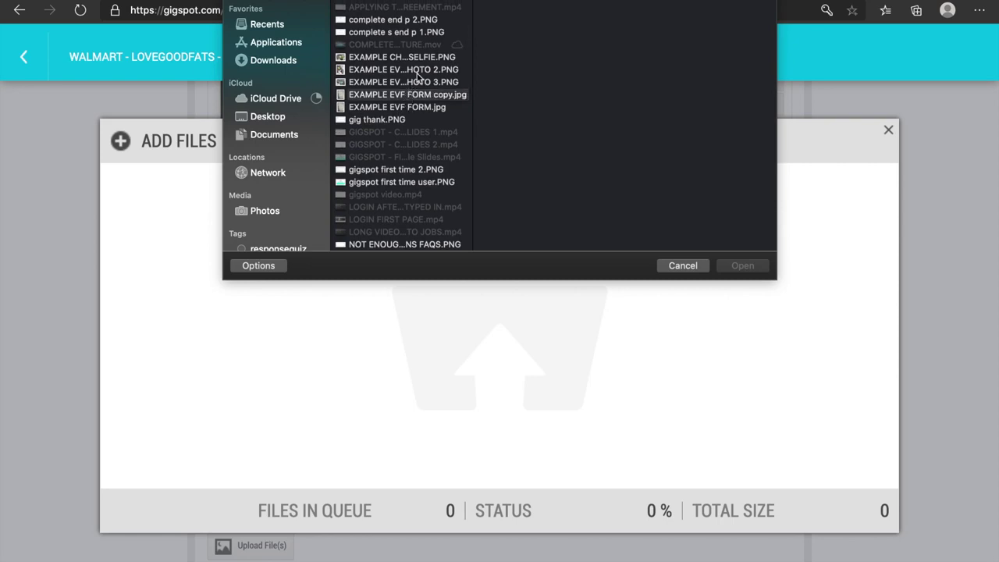
double_click(428, 63)
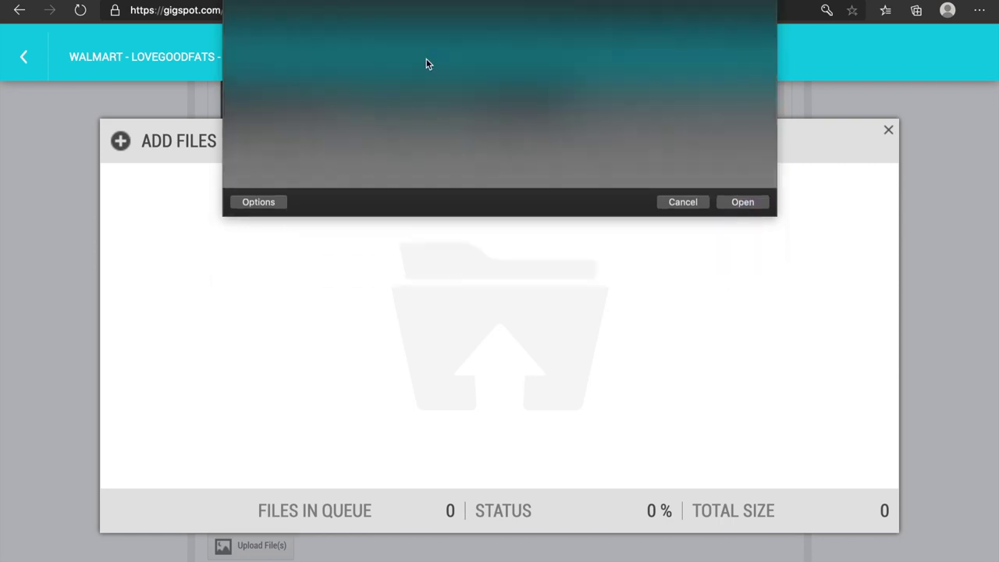
click(889, 130)
scroll(895, 134, down, 3)
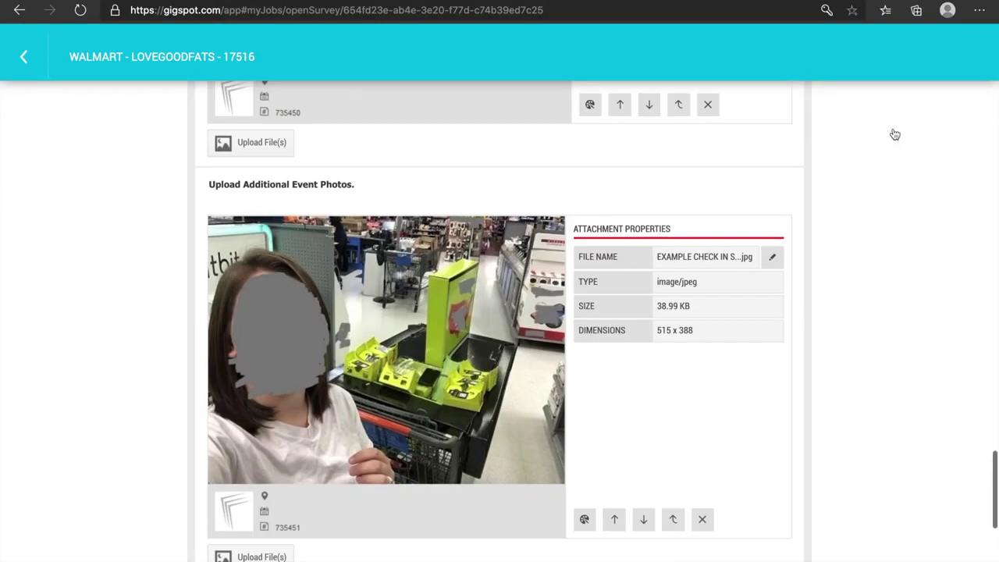
scroll(894, 135, down, 5)
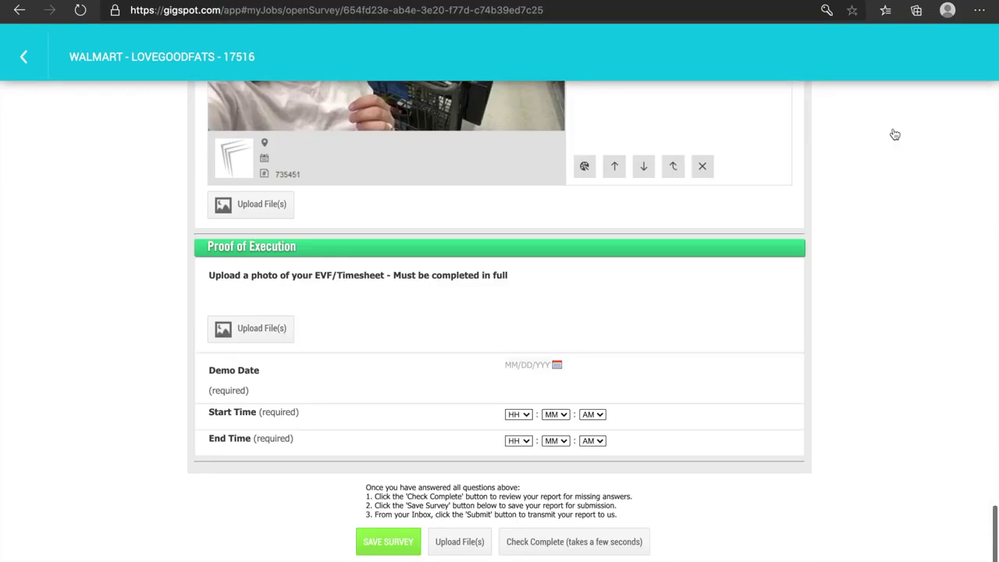
Step: Upload EXAMPLE EVF FORM.jpg as the EVF timesheet photo under Proof of Execution
click(255, 329)
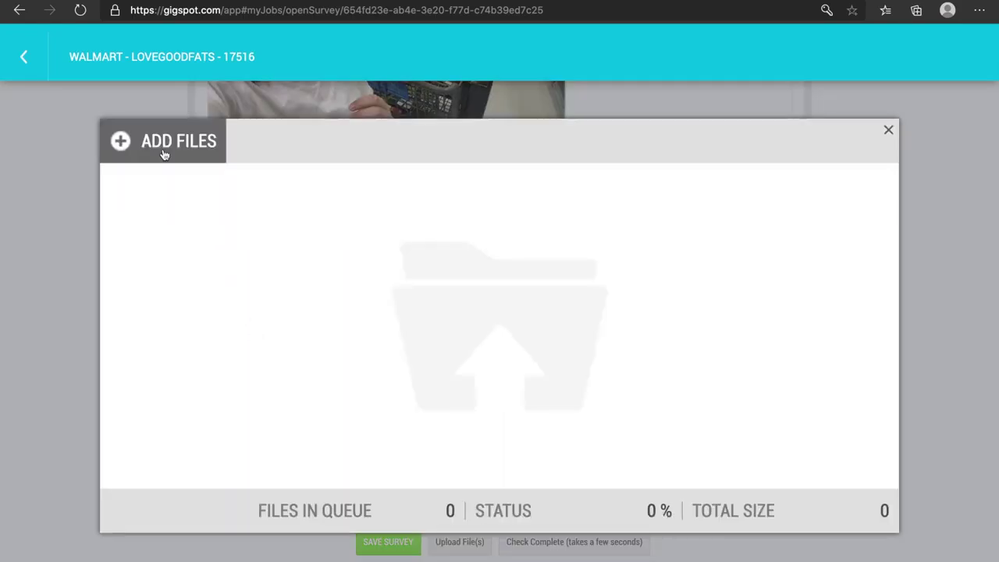
click(164, 148)
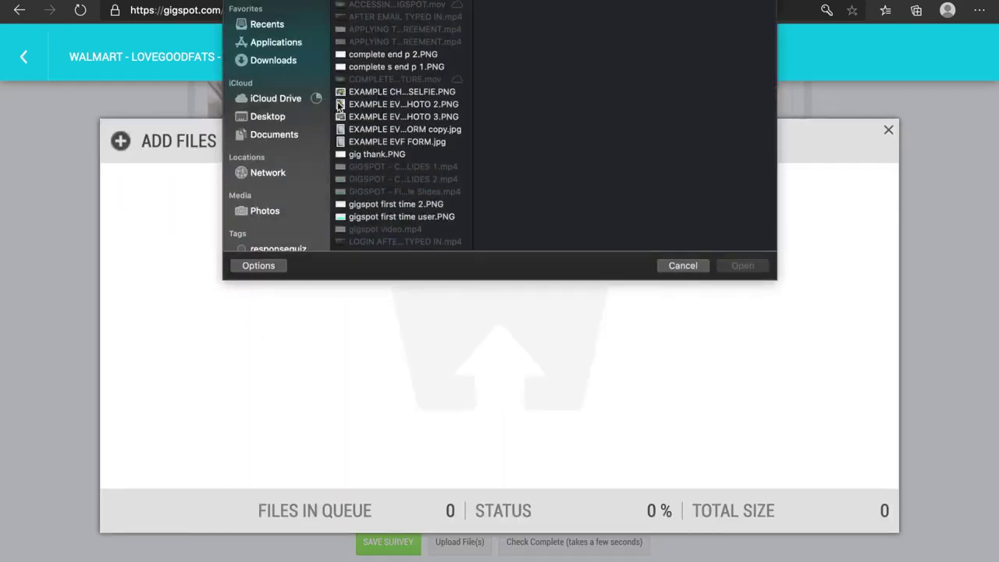
scroll(398, 119, down, 2)
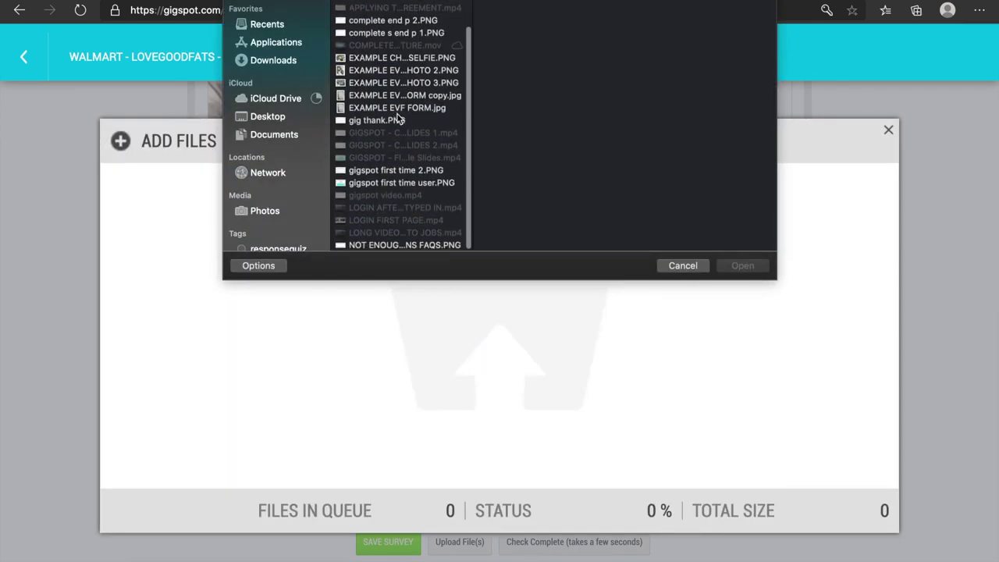
double_click(398, 108)
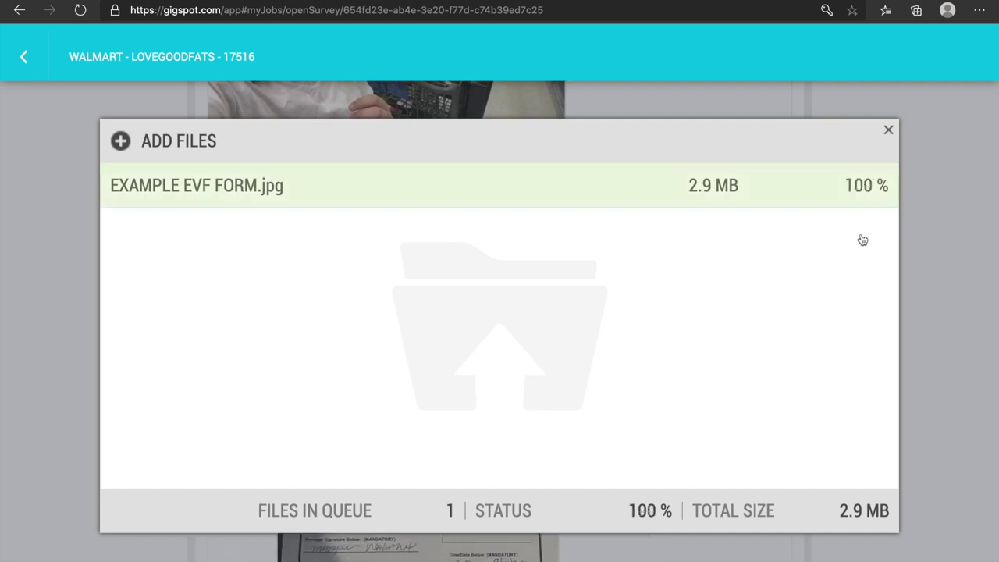
click(889, 131)
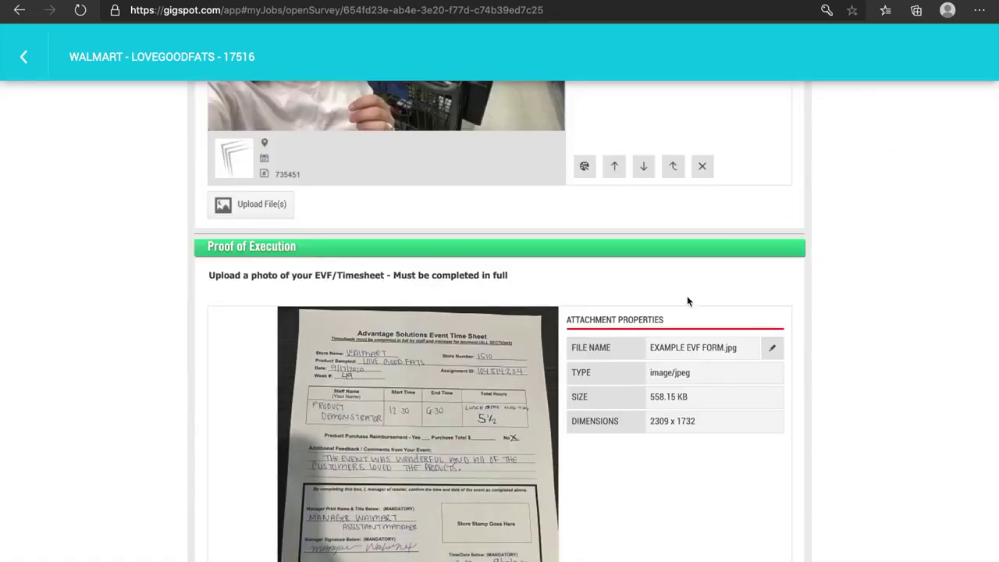
scroll(687, 300, down, 2)
scroll(681, 309, down, 2)
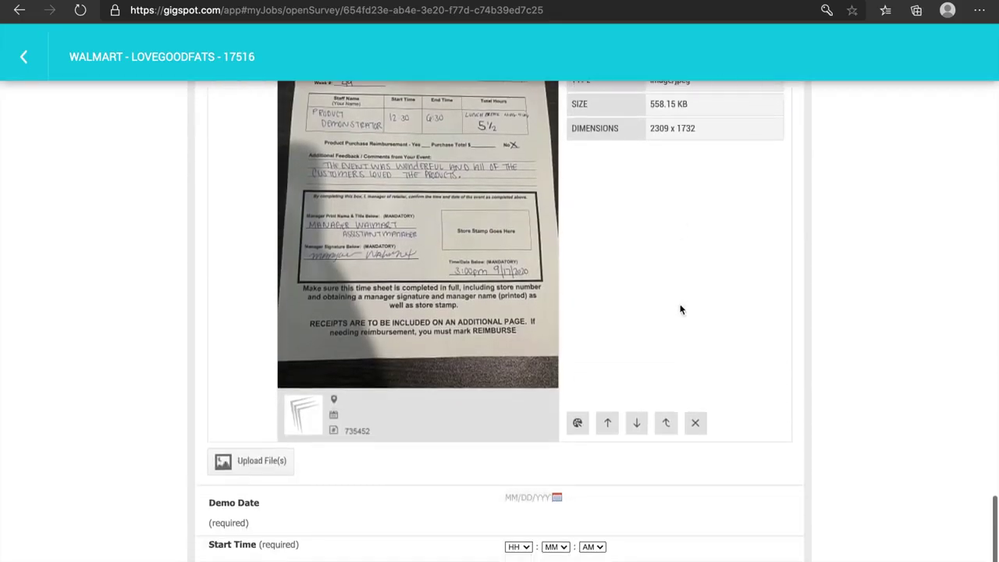
scroll(681, 309, down, 3)
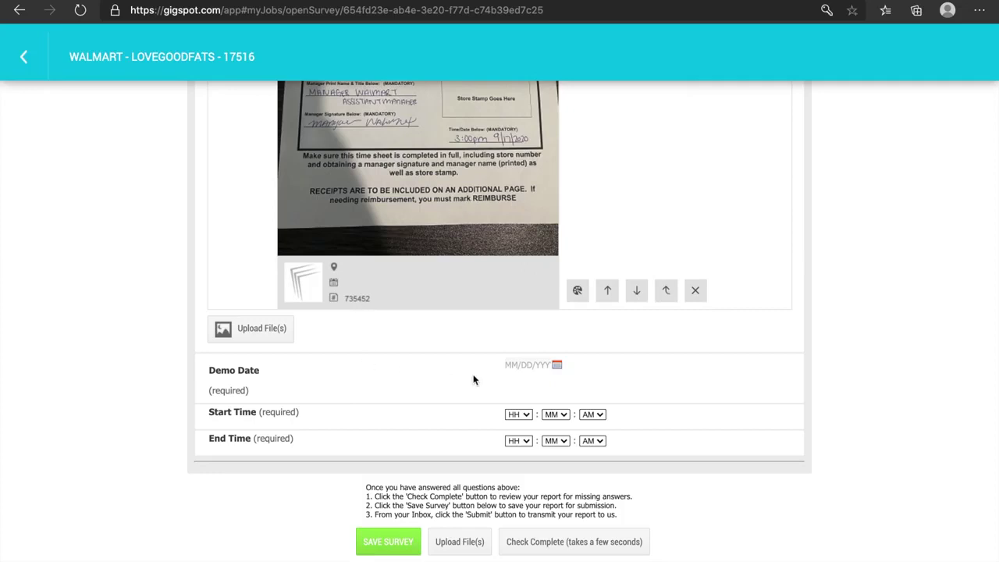
Step: Set the demo date to 09/18/2020 and the start time to 12:30 PM
click(557, 365)
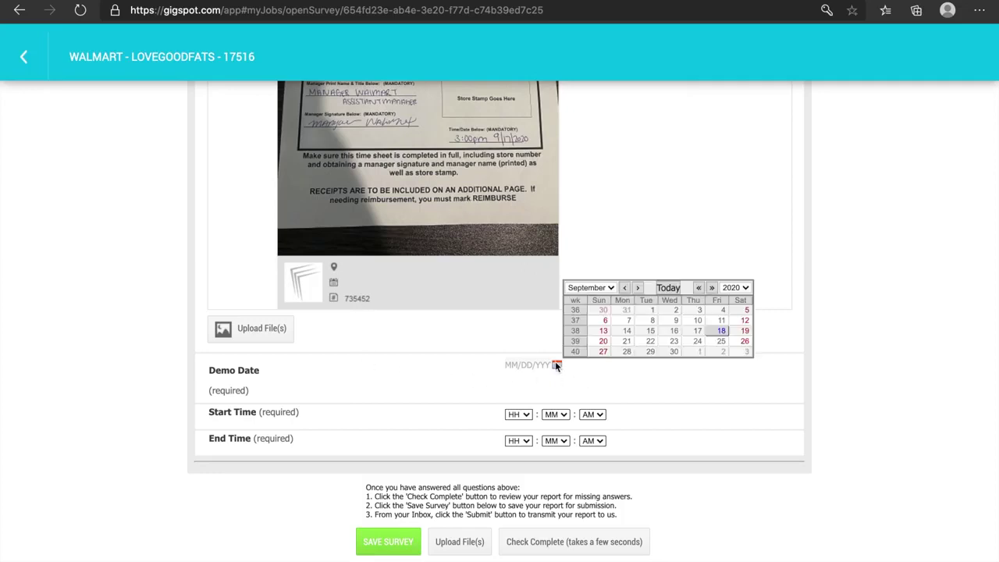
click(717, 331)
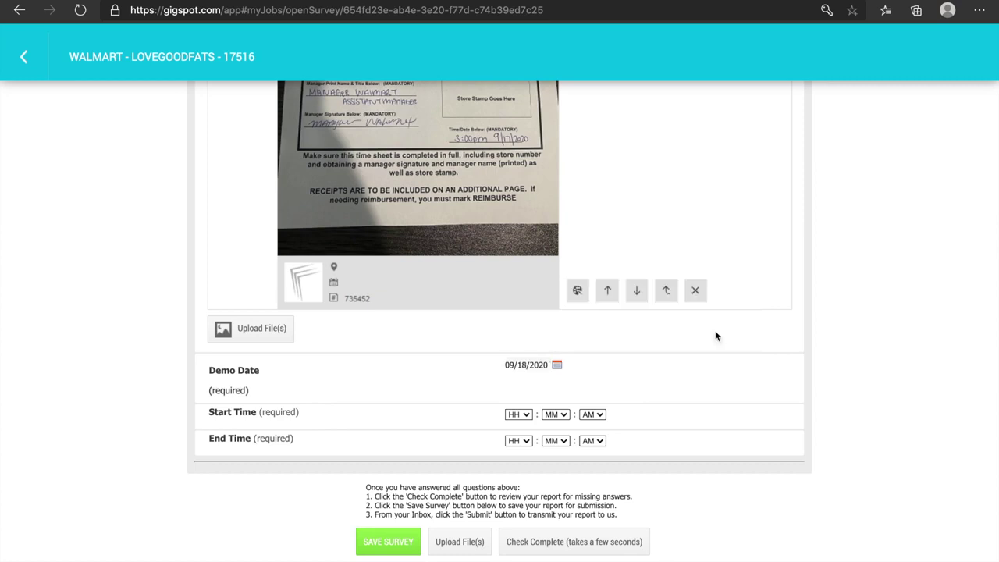
click(526, 419)
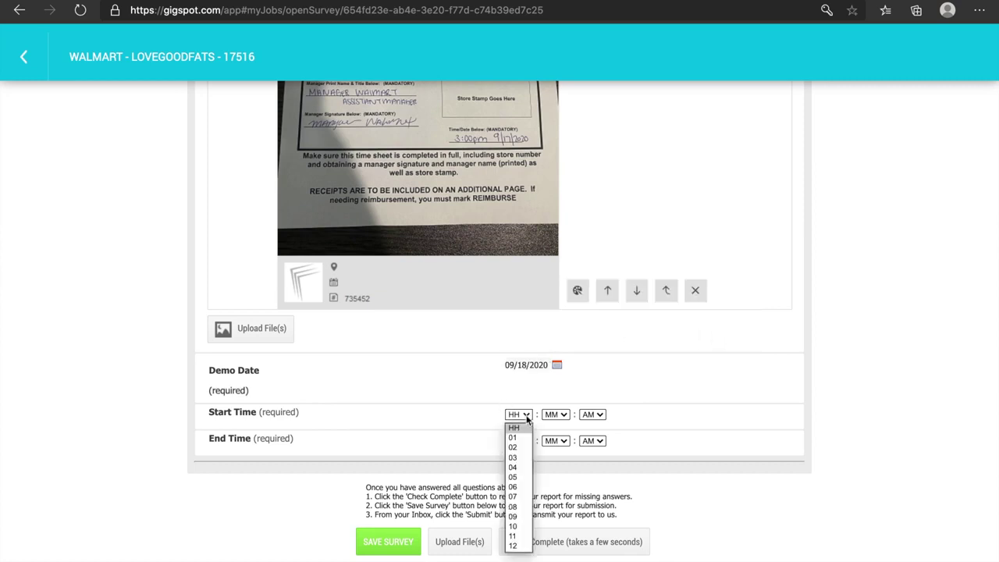
click(515, 547)
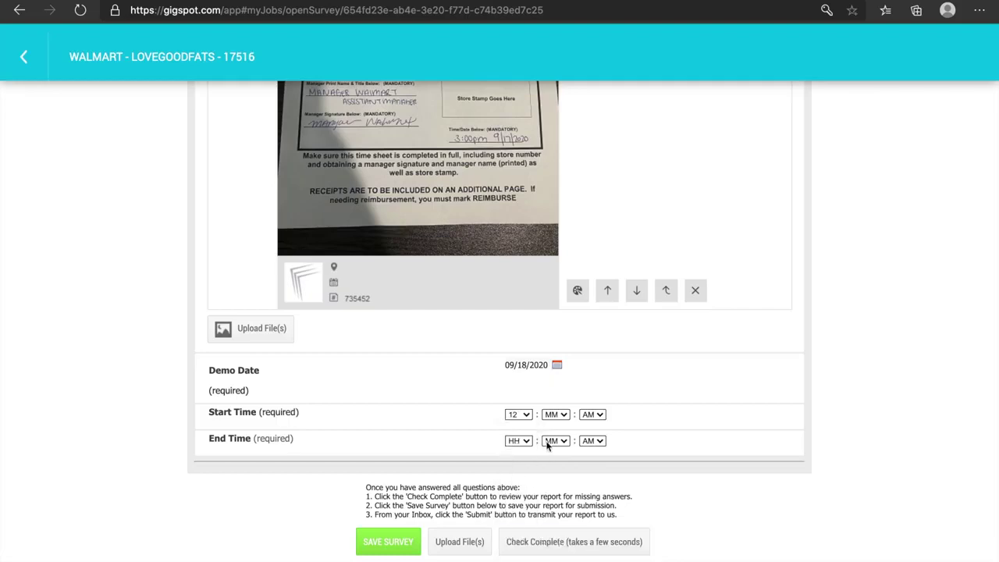
click(555, 414)
scroll(561, 356, down, 2)
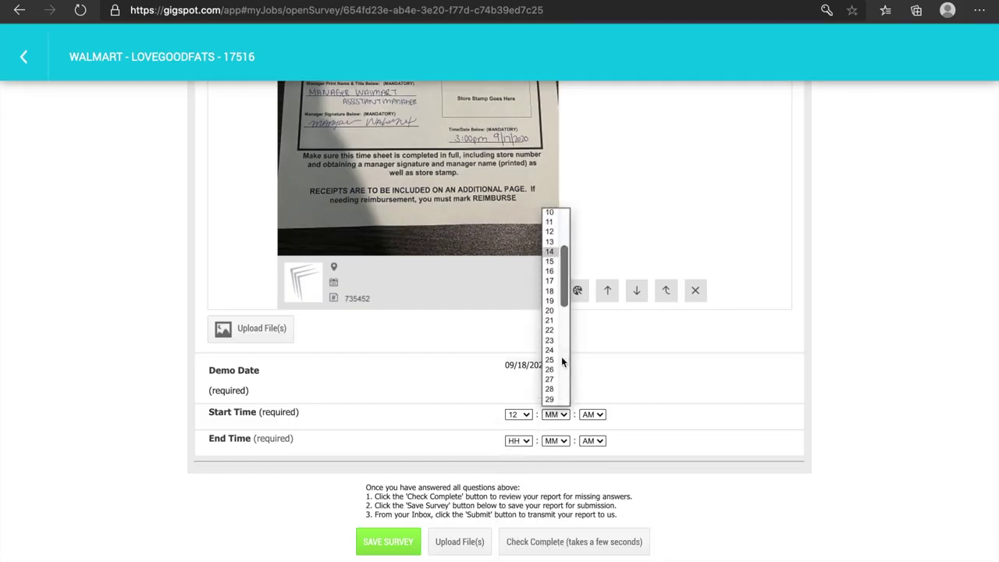
scroll(561, 356, down, 2)
scroll(556, 375, down, 1)
click(554, 378)
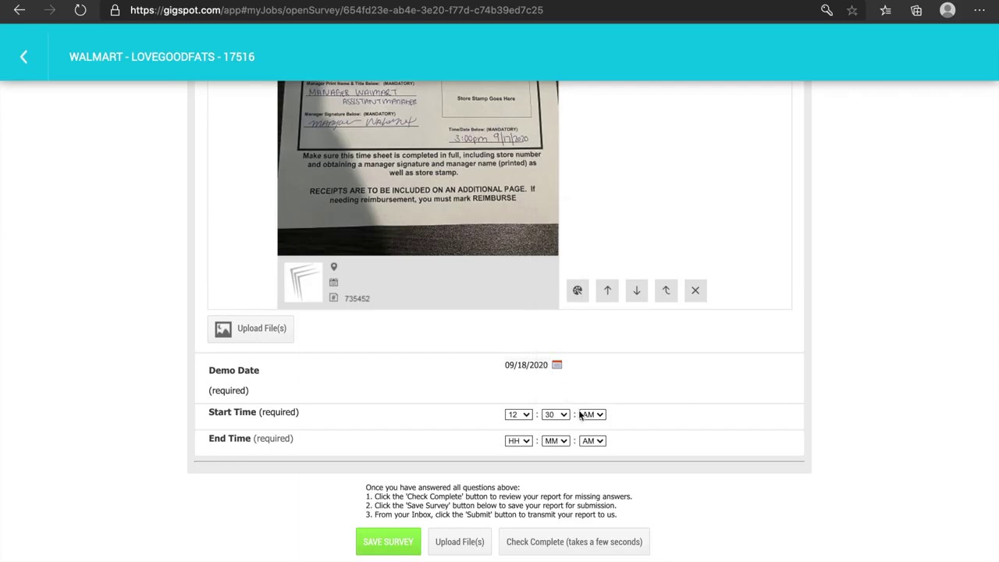
click(582, 416)
click(589, 437)
Step: Set the demo end time to 06:30 PM
click(527, 442)
click(516, 513)
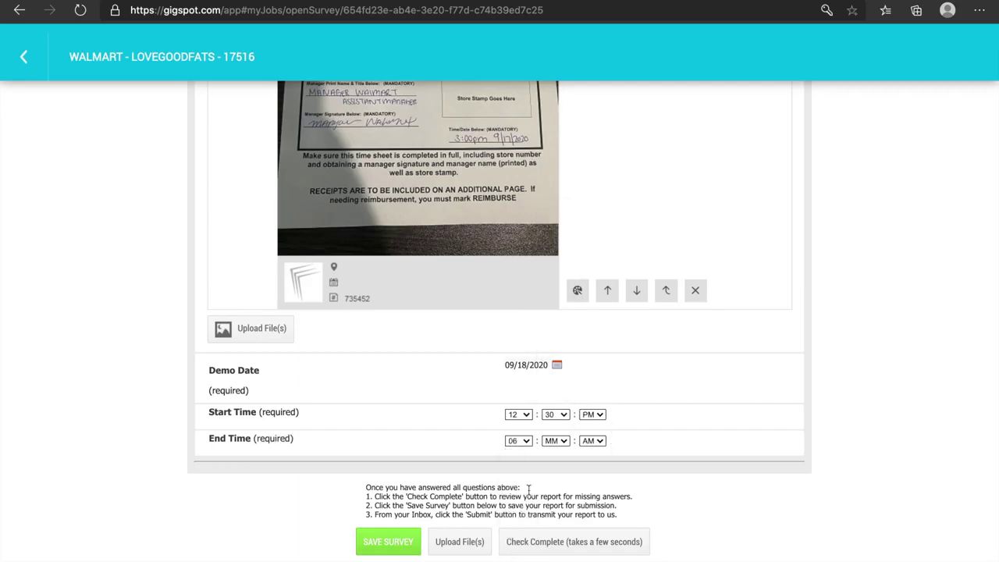
click(553, 442)
scroll(551, 406, down, 3)
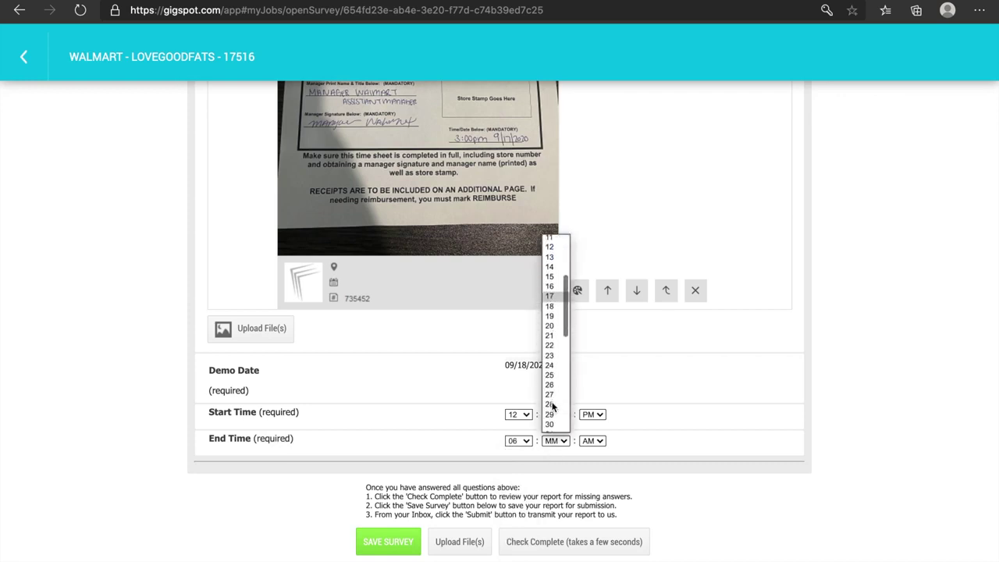
click(550, 425)
click(592, 441)
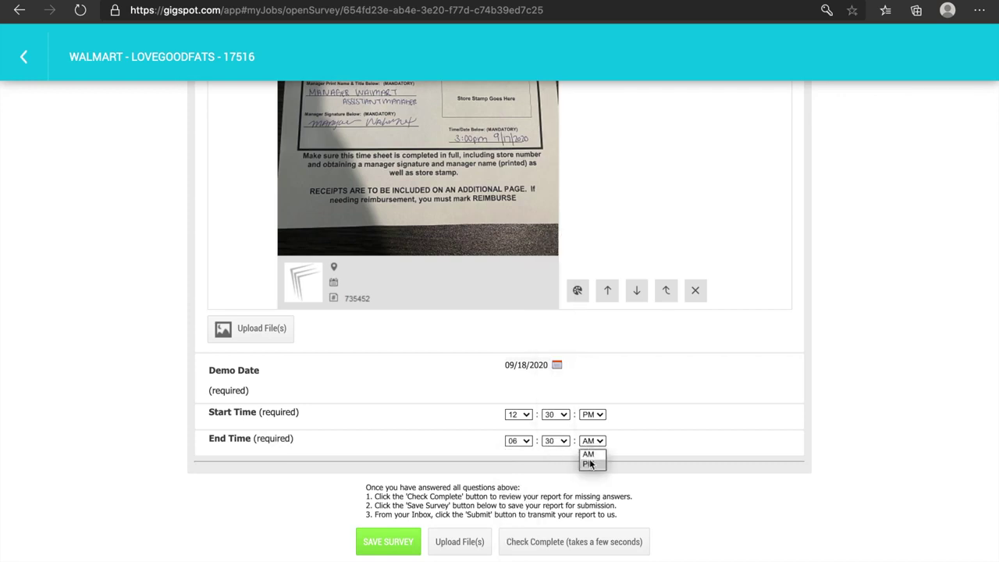
click(590, 464)
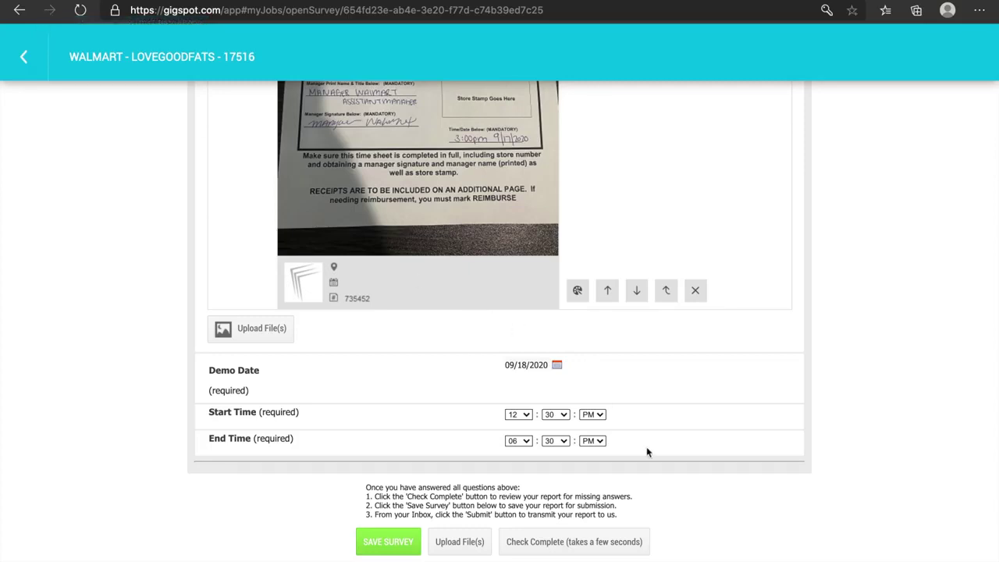
Step: Run Check Complete, then fill the missing samples-given-away answer with 100
click(590, 545)
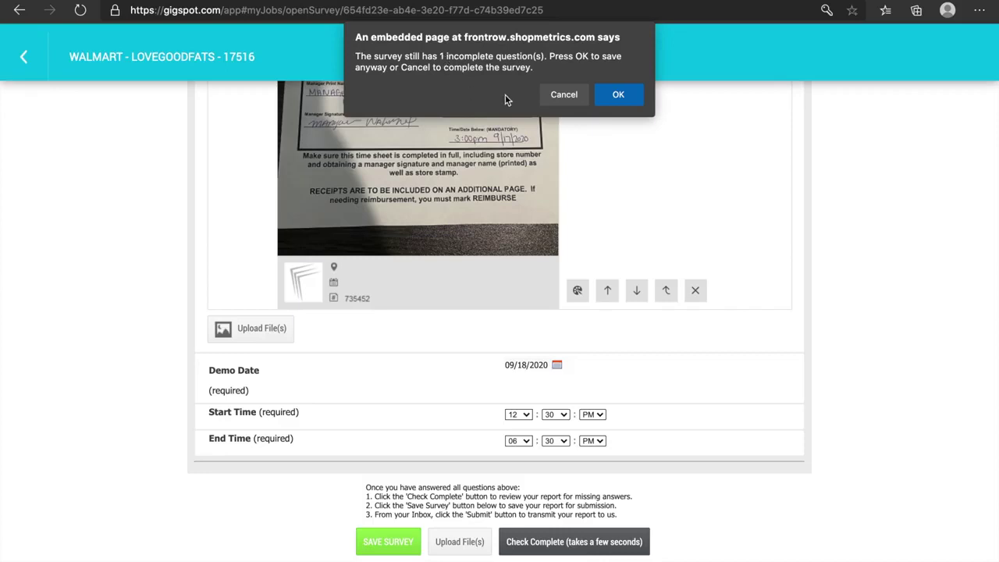
click(565, 96)
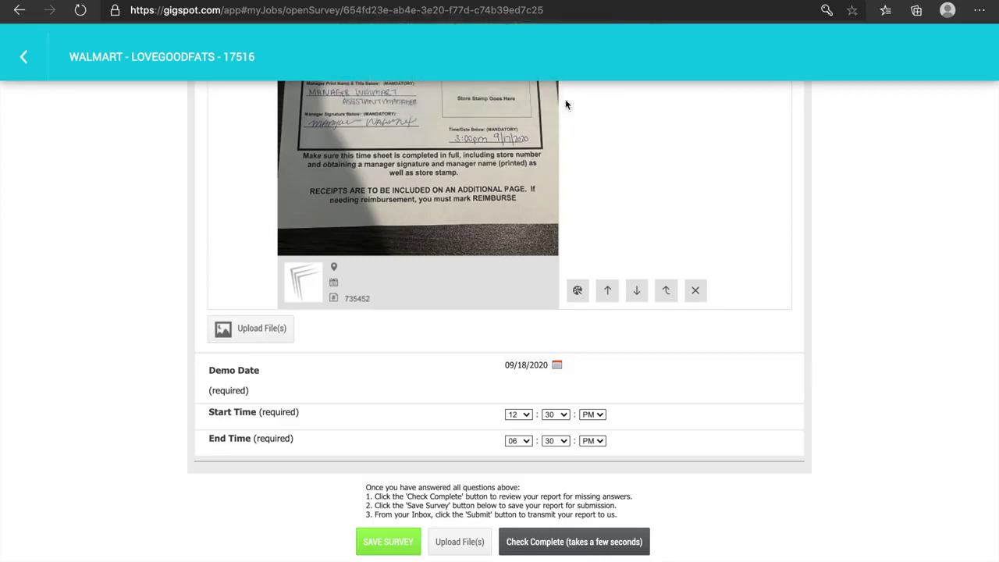
scroll(624, 149, up, 3)
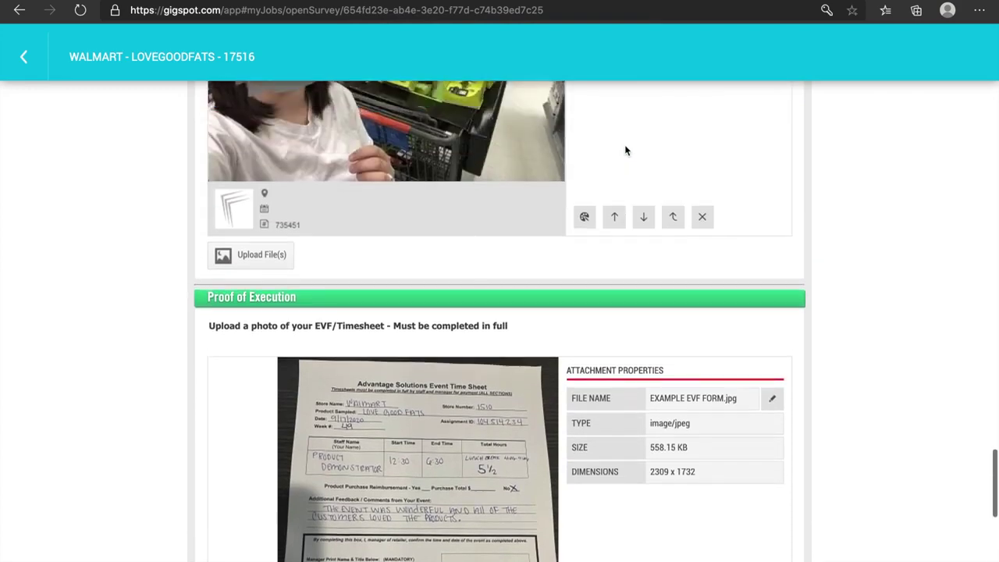
scroll(624, 148, up, 1)
scroll(624, 149, up, 3)
scroll(624, 148, up, 3)
scroll(625, 148, up, 3)
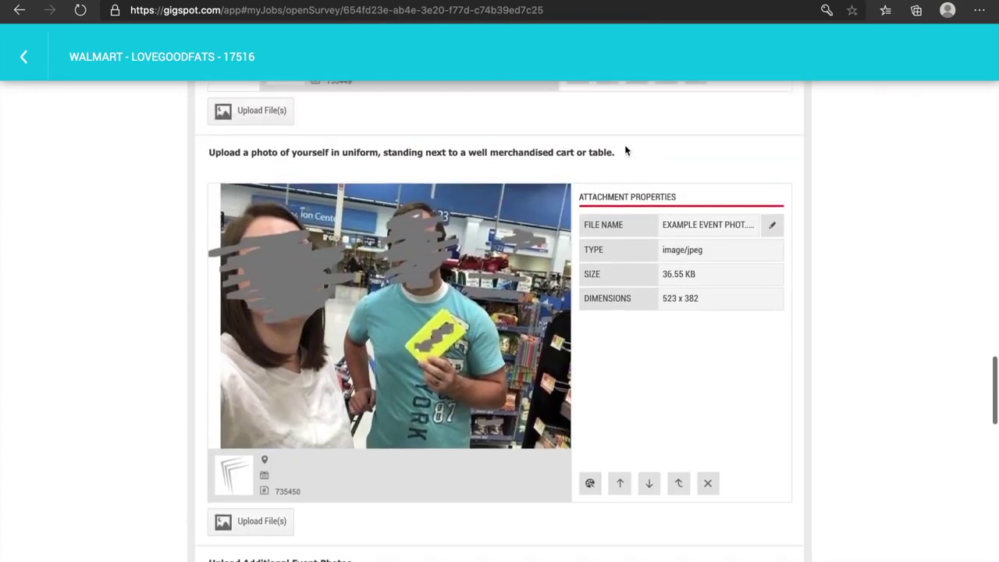
scroll(624, 148, up, 3)
scroll(624, 148, up, 3)
scroll(624, 148, up, 3)
scroll(625, 148, up, 1)
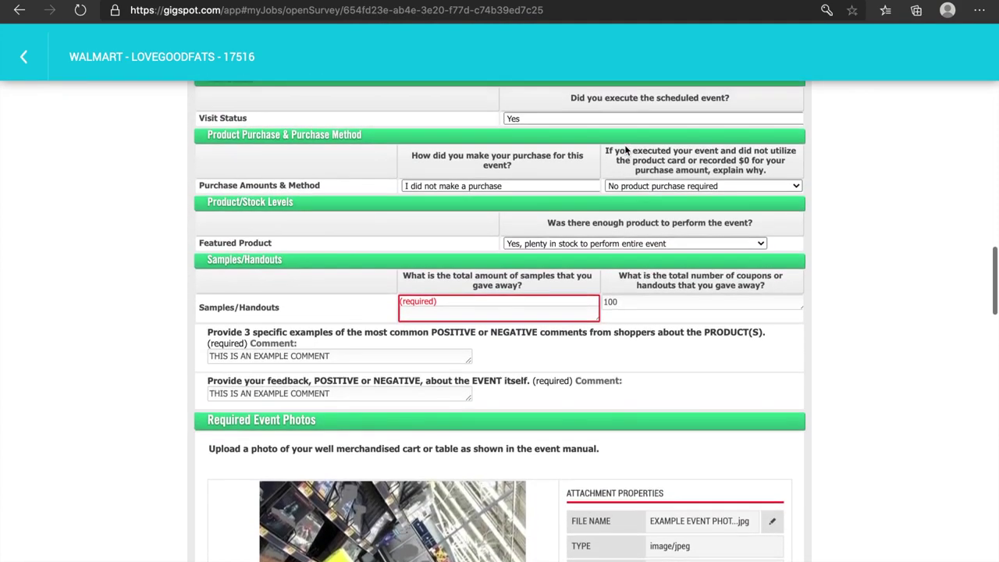
click(484, 313)
text(100)
click(850, 358)
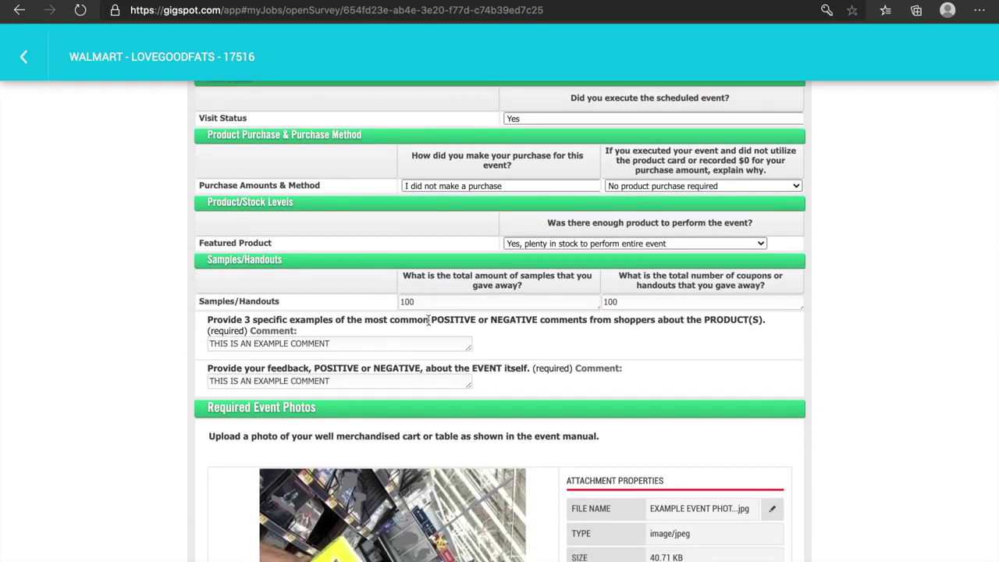
Step: Rerun Check Complete to confirm the survey reports Survey Completed
scroll(431, 319, down, 2)
scroll(431, 319, down, 4)
scroll(432, 319, down, 4)
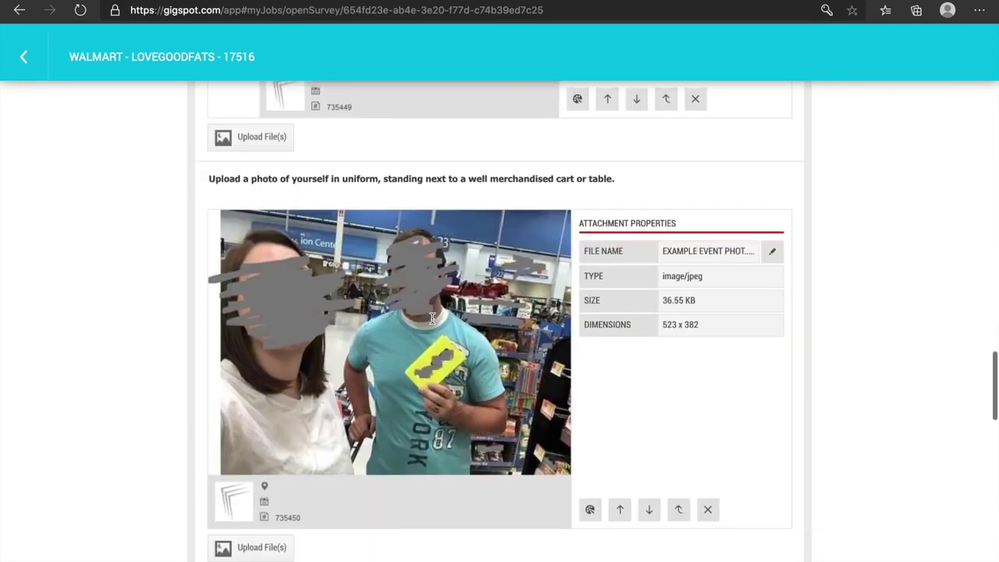
scroll(432, 320, down, 4)
scroll(432, 319, down, 2)
scroll(431, 319, down, 3)
scroll(434, 316, down, 3)
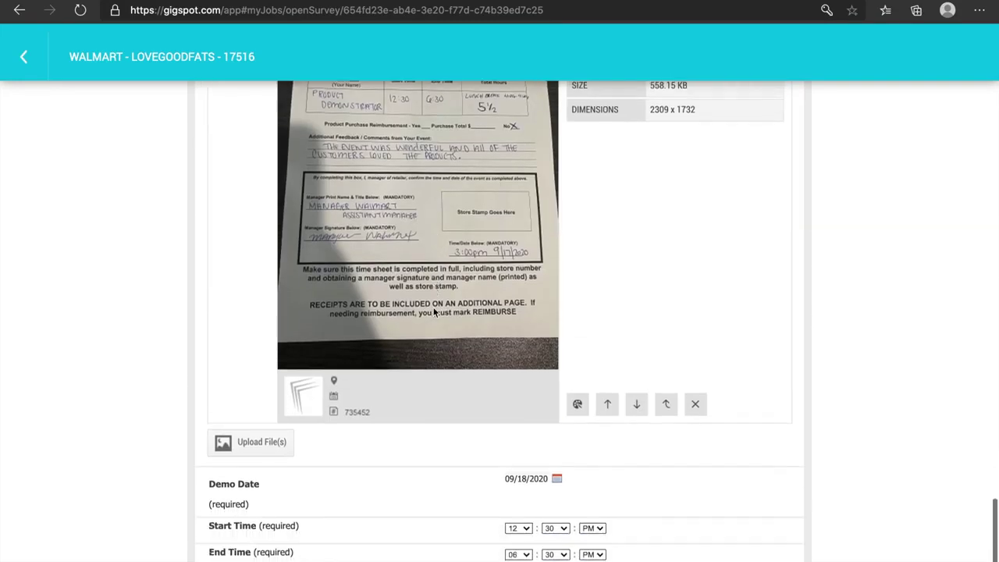
scroll(435, 312, down, 2)
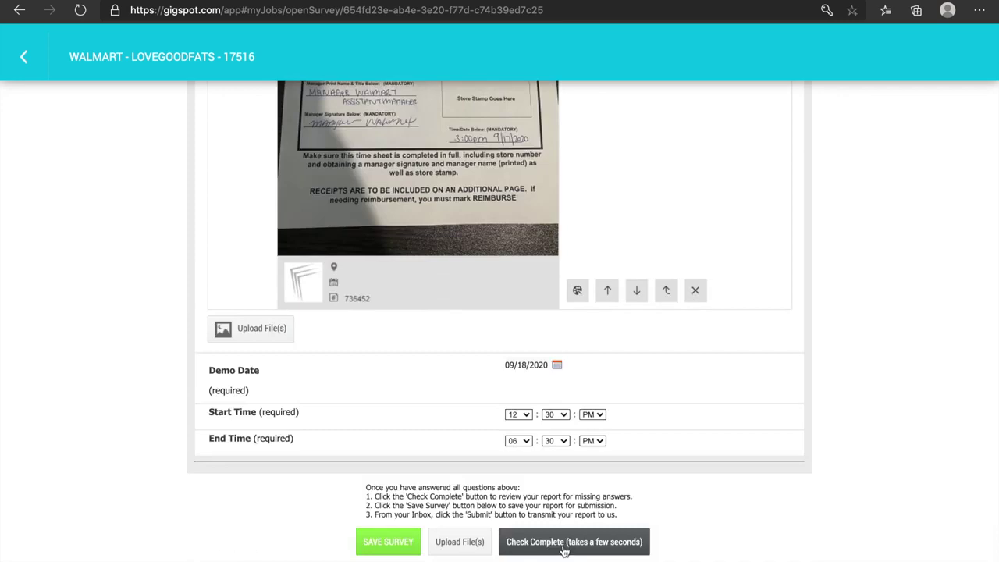
click(563, 550)
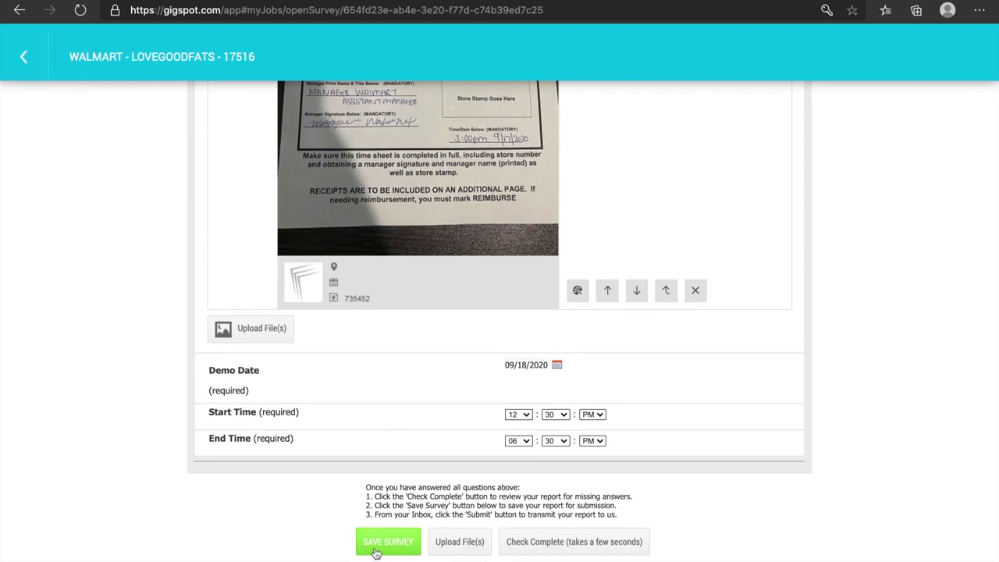
Step: Save the completed Walmart – LoveGoodFats survey so it awaits submission in My Jobs
click(376, 551)
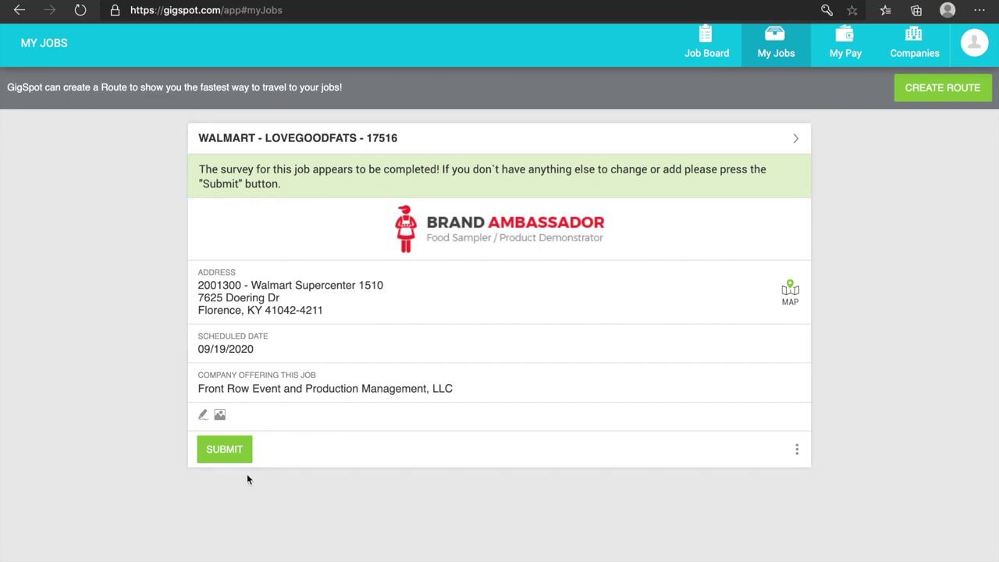
Step: Submit the Walmart – LoveGoodFats job, then log out of GigSpot from the profile menu
click(228, 449)
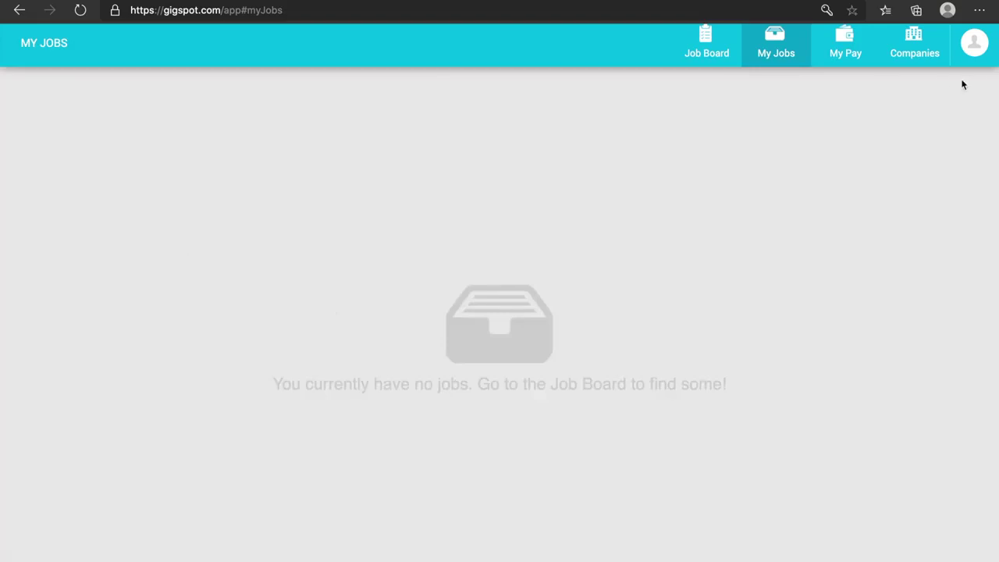
click(981, 63)
click(561, 312)
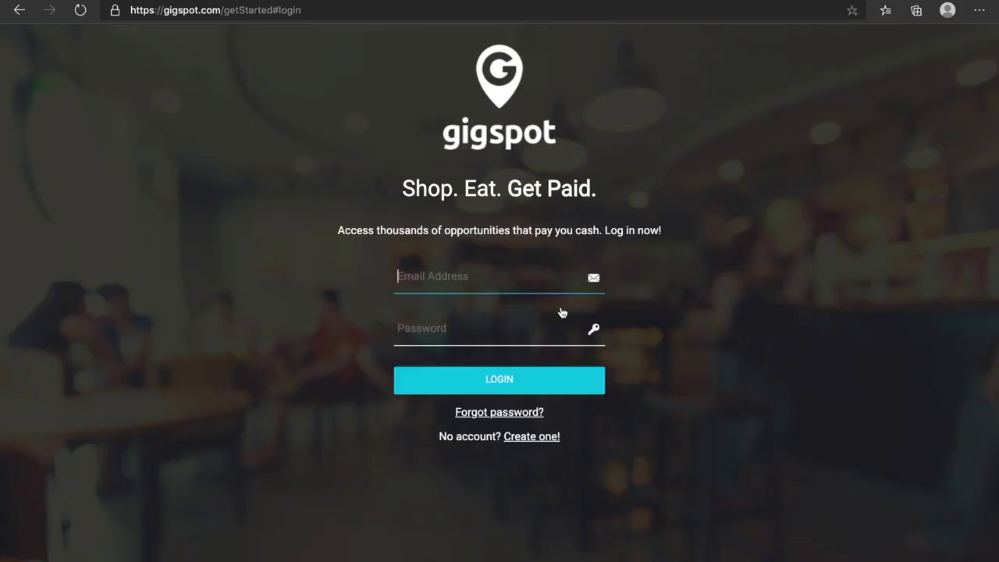